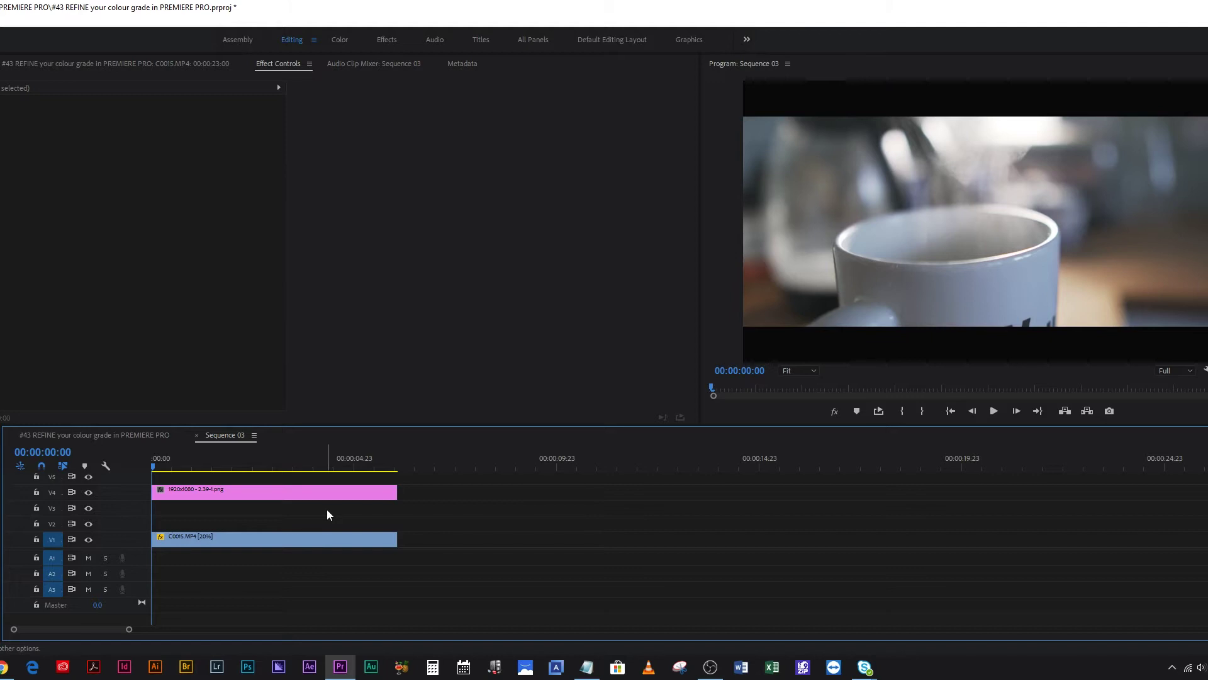
# Play back the sequence, return to its start and toggle the letterbox track's visibility to compare the picture
pyautogui.press('space')
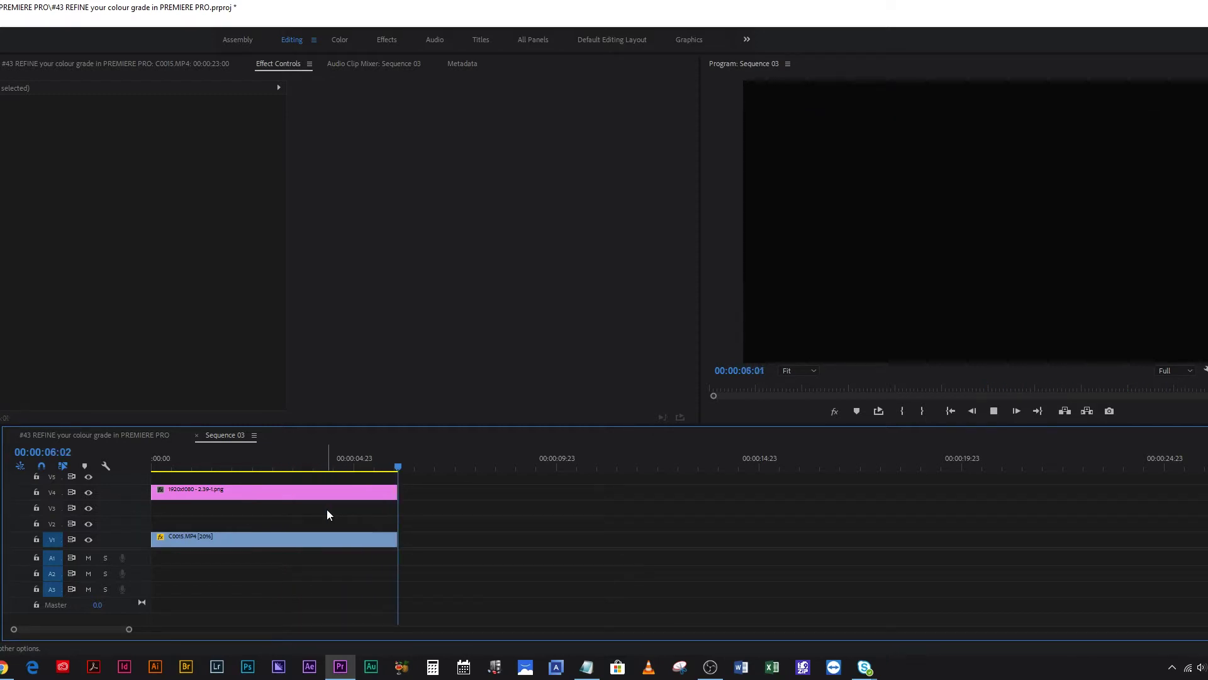
pyautogui.click(318, 492)
pyautogui.press('Home')
pyautogui.click(88, 492)
pyautogui.click(89, 493)
pyautogui.click(88, 492)
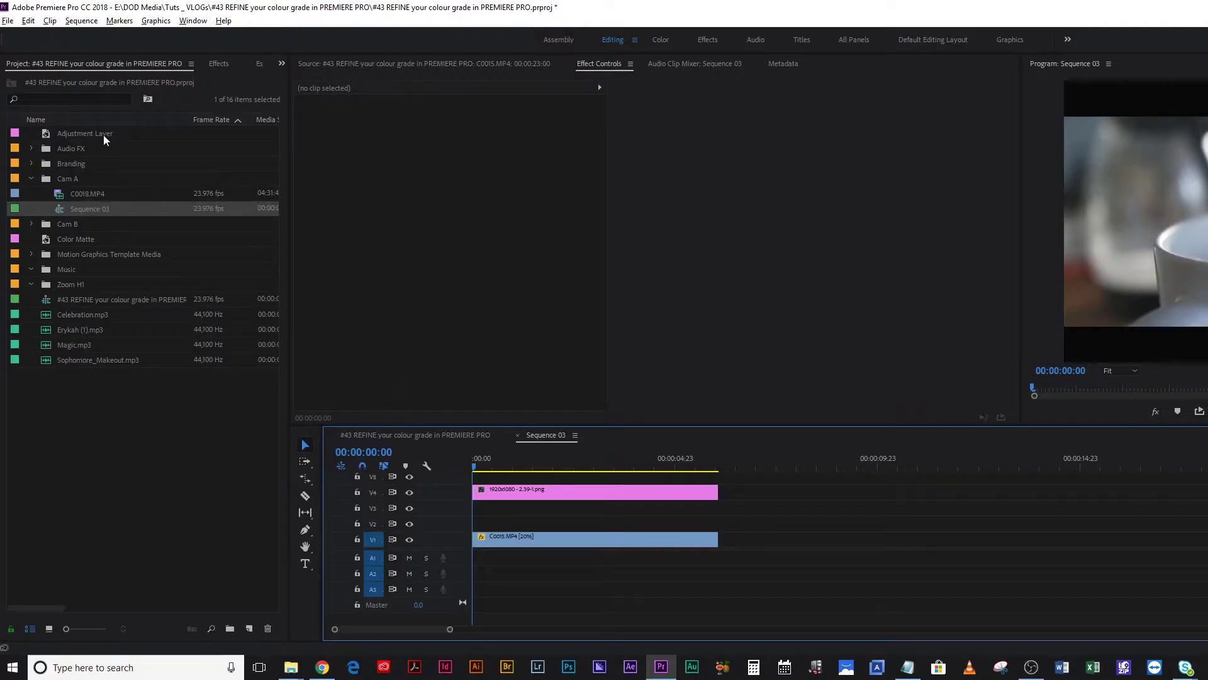
# Place the existing adjustment layer on V2 above the coffee clip and trim its end to match the clip at 00:00:06:02
pyautogui.moveTo(103, 135); pyautogui.dragTo(463, 528)
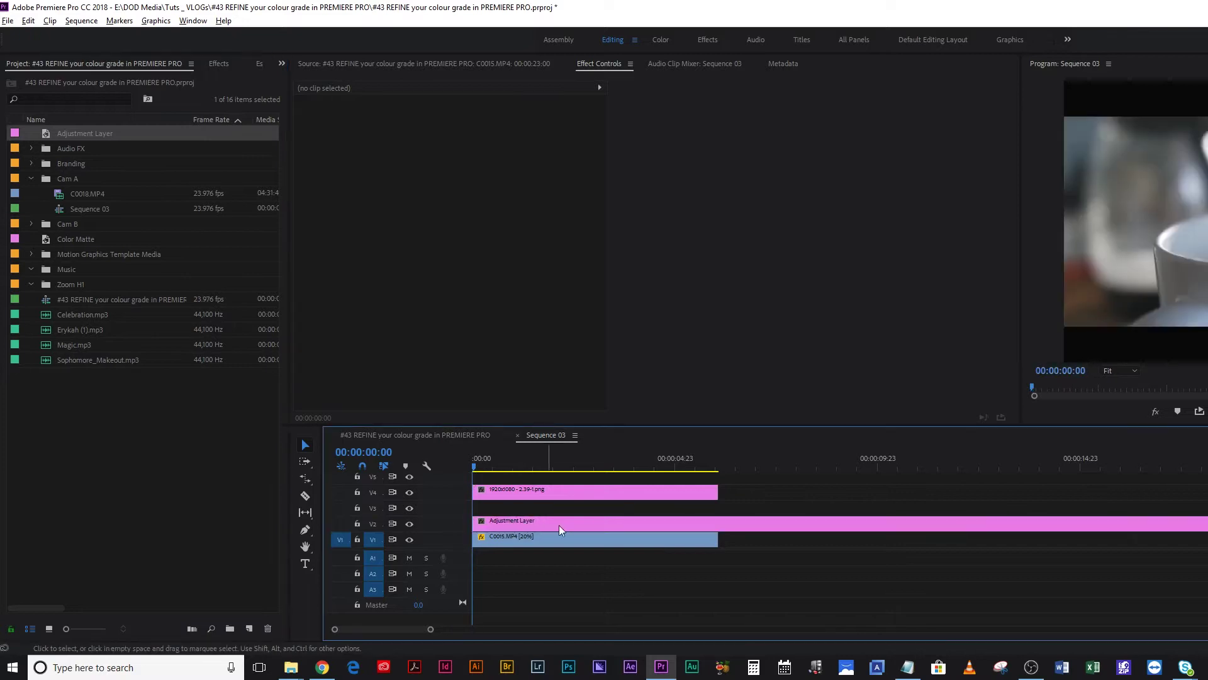
pyautogui.click(720, 462)
pyautogui.press('w')
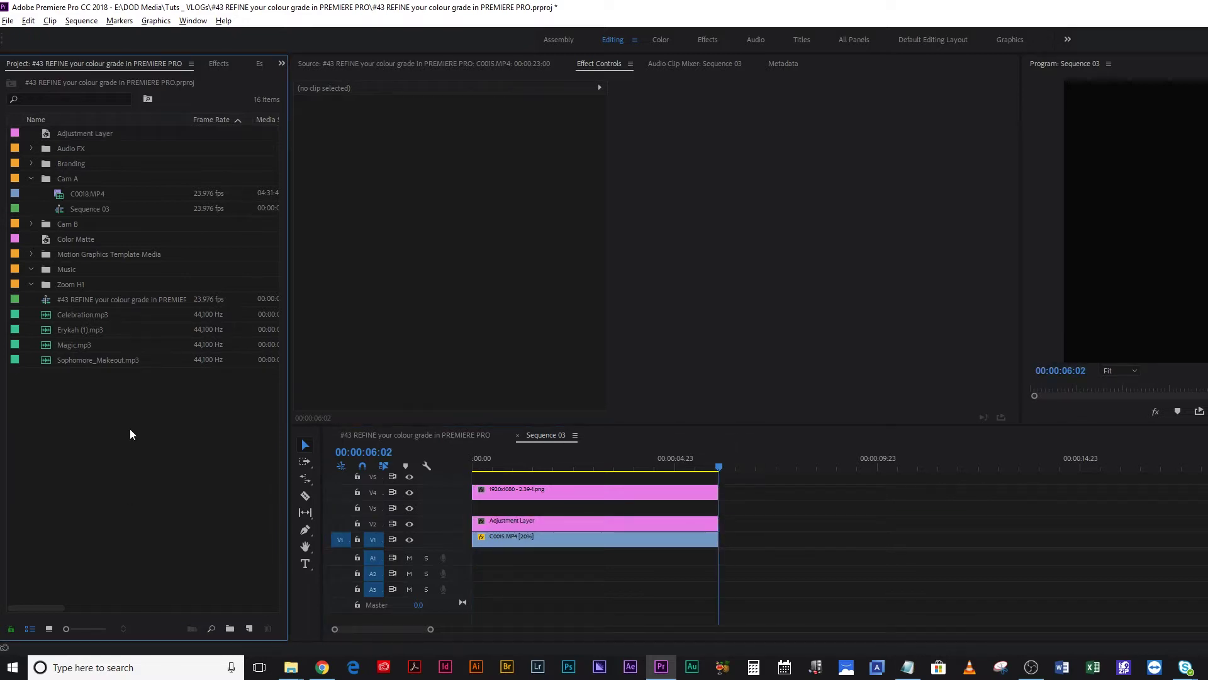
pyautogui.rightClick(150, 494)
pyautogui.moveTo(208, 548)
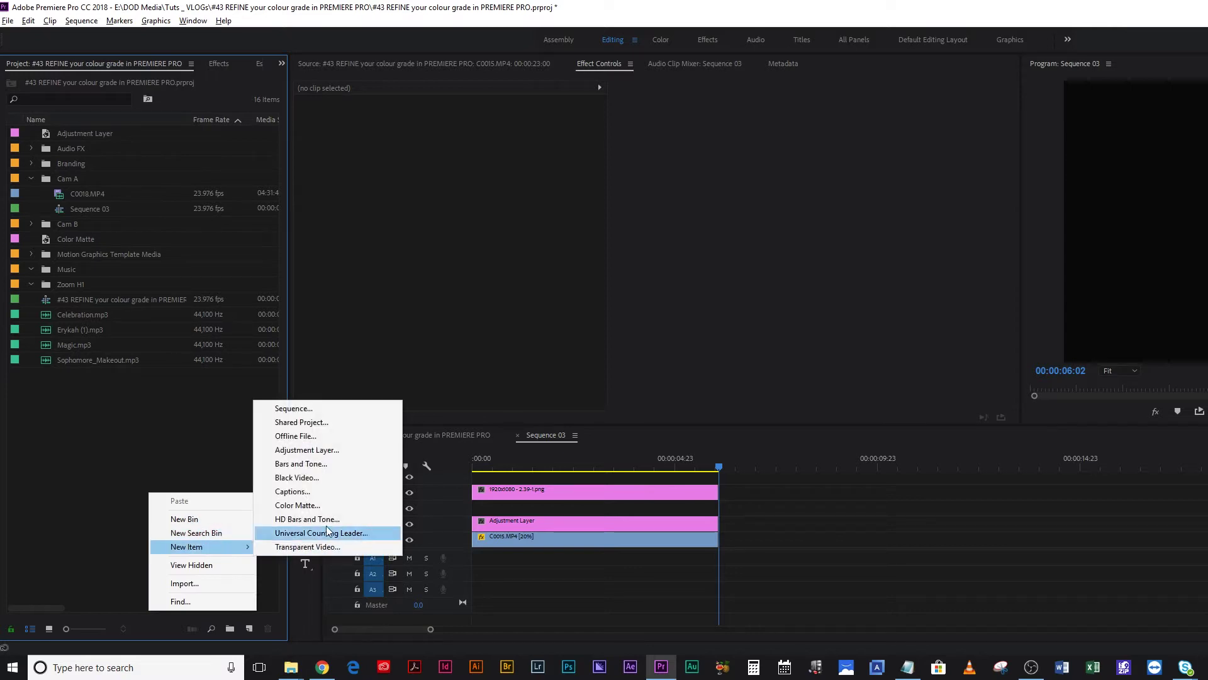
pyautogui.click(332, 451)
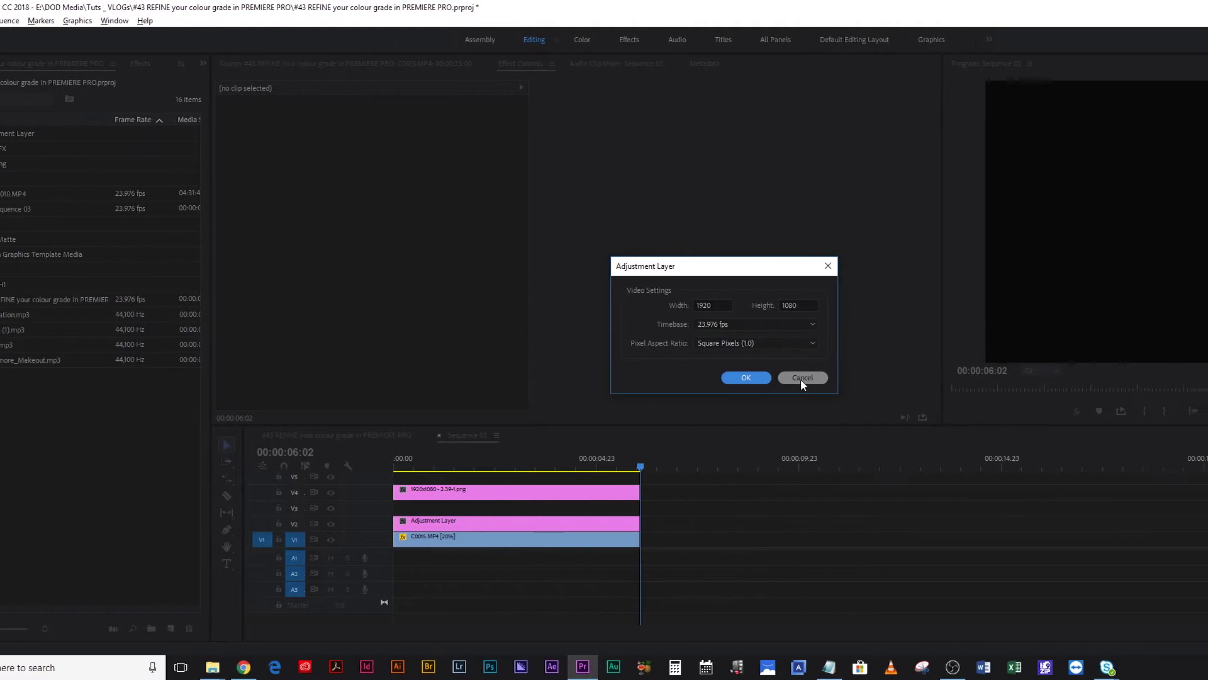
pyautogui.click(600, 378)
# Select the adjustment layer on V2 and switch to the Color workspace
pyautogui.click(270, 524)
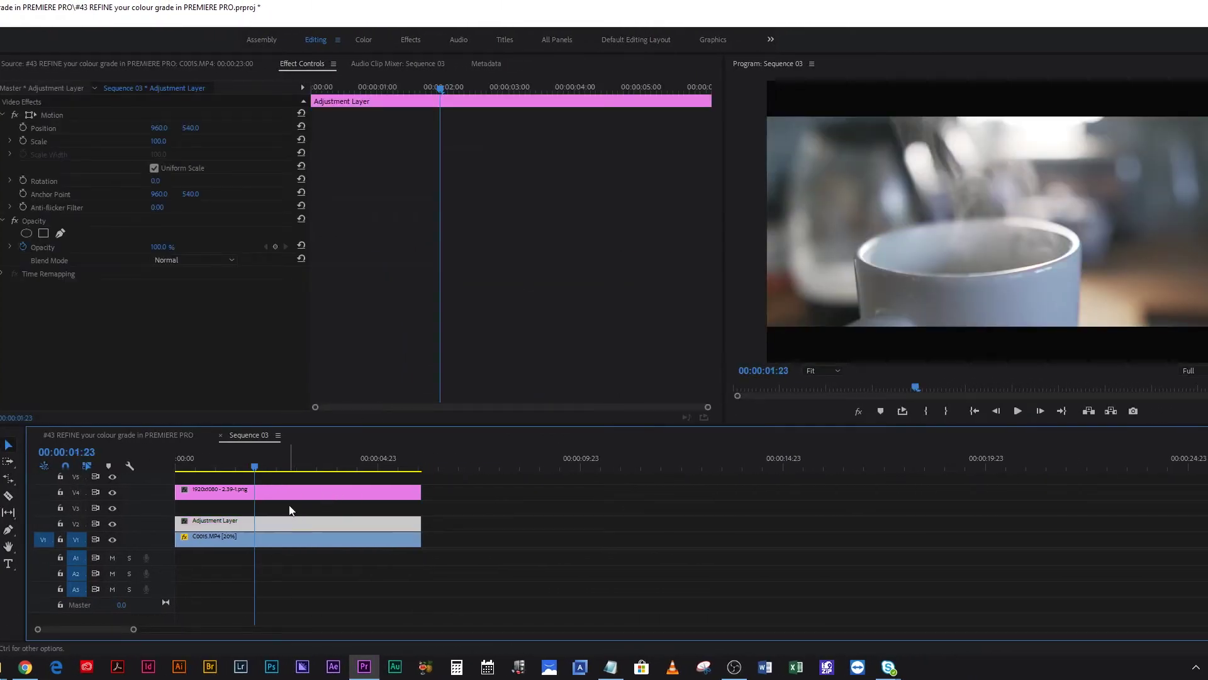
pyautogui.click(365, 42)
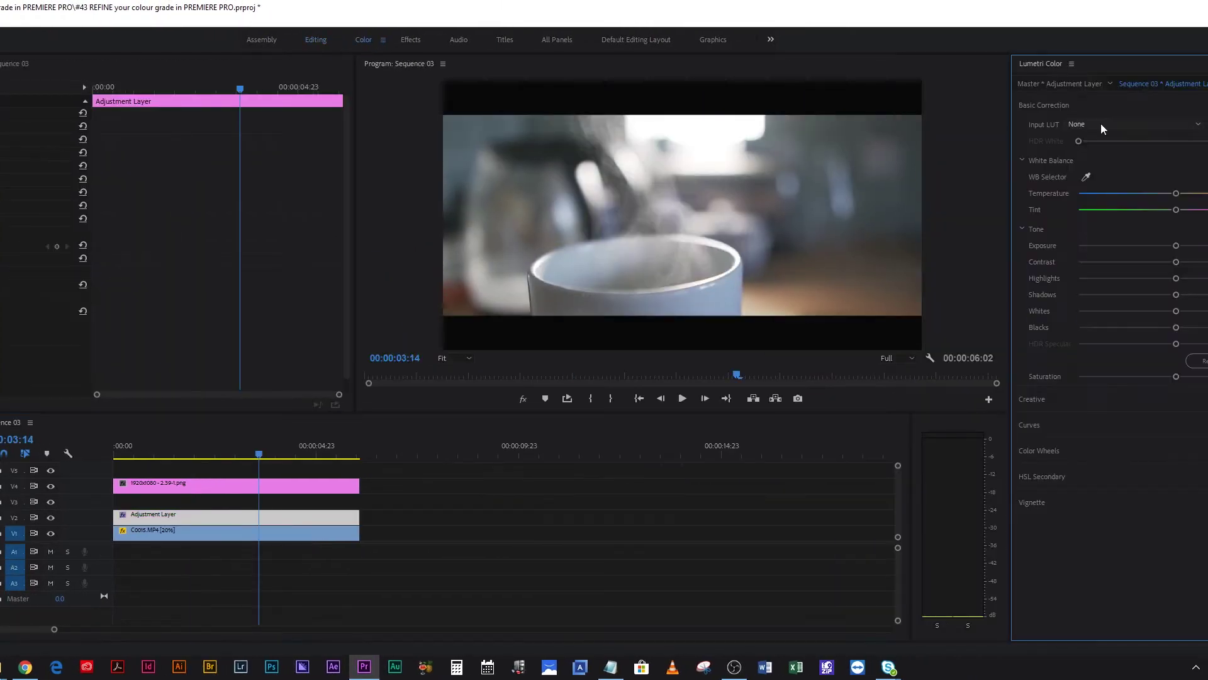
# Try the DOD Media Vintage LUT as the adjustment layer's input LUT and set the input LUT back to None
pyautogui.click(1103, 128)
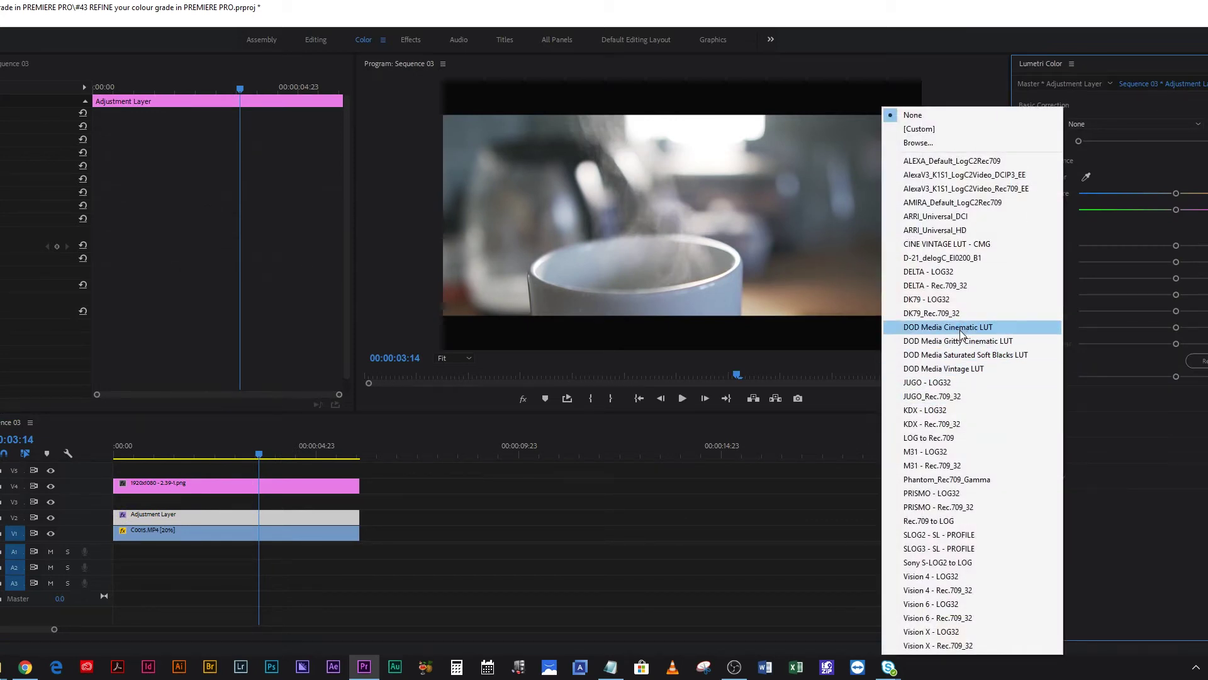
pyautogui.click(964, 370)
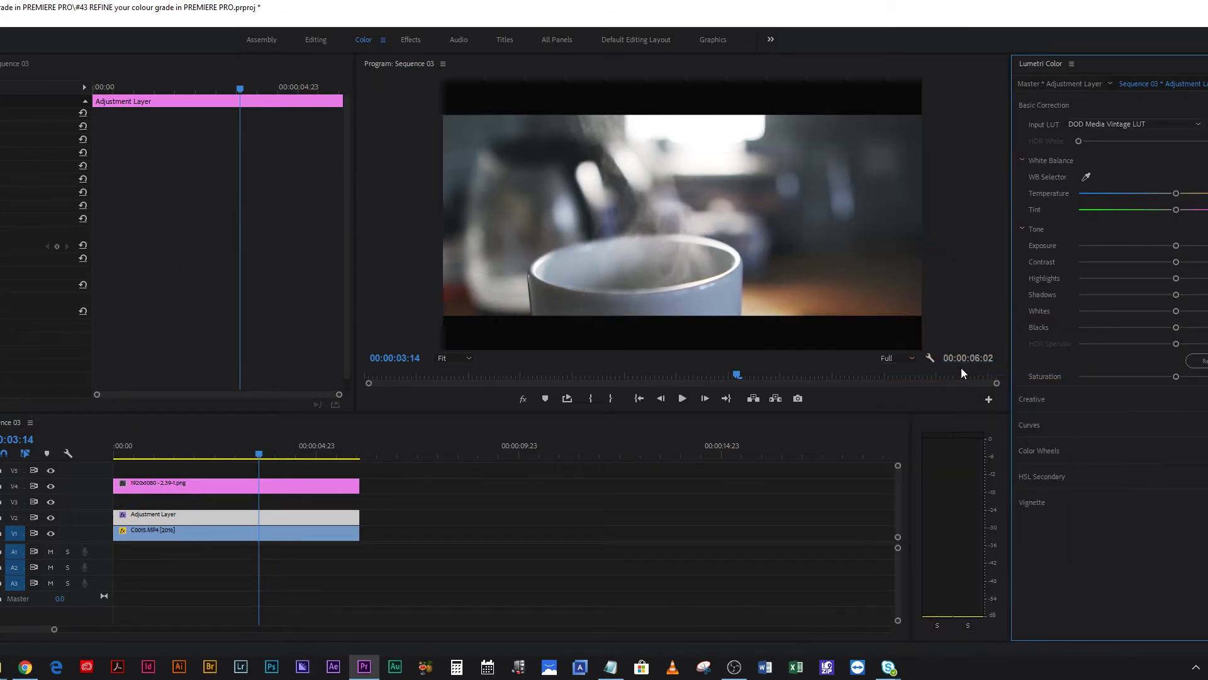
pyautogui.click(1108, 128)
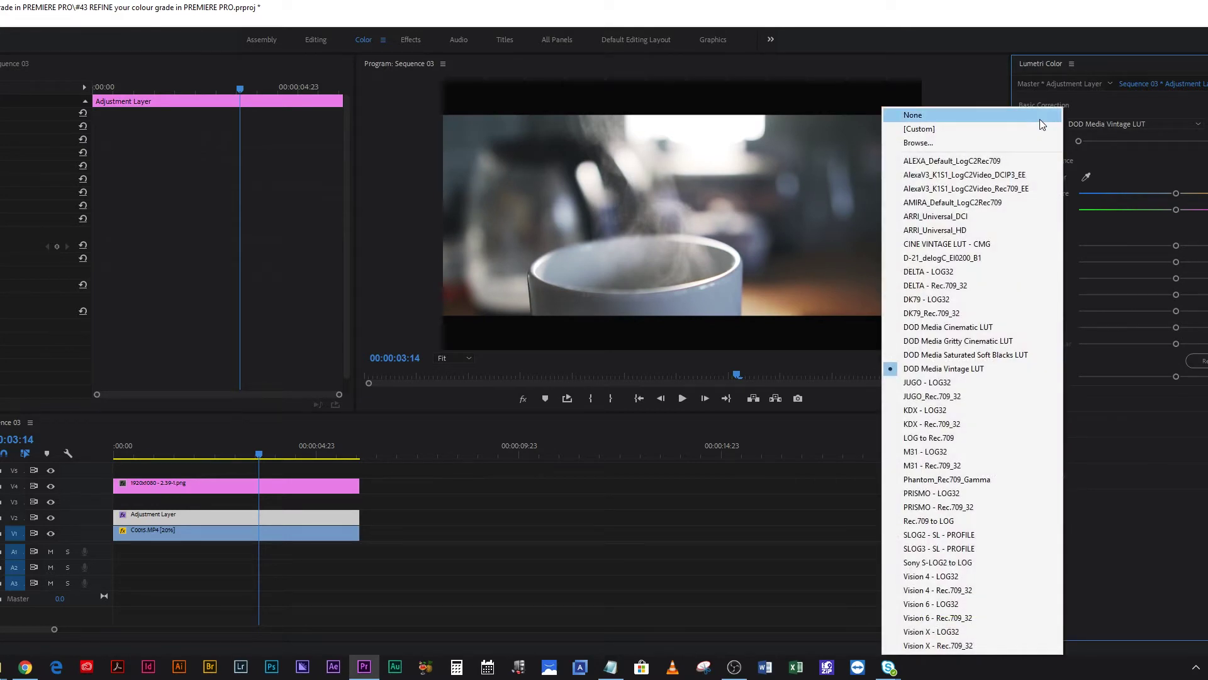
pyautogui.click(1040, 119)
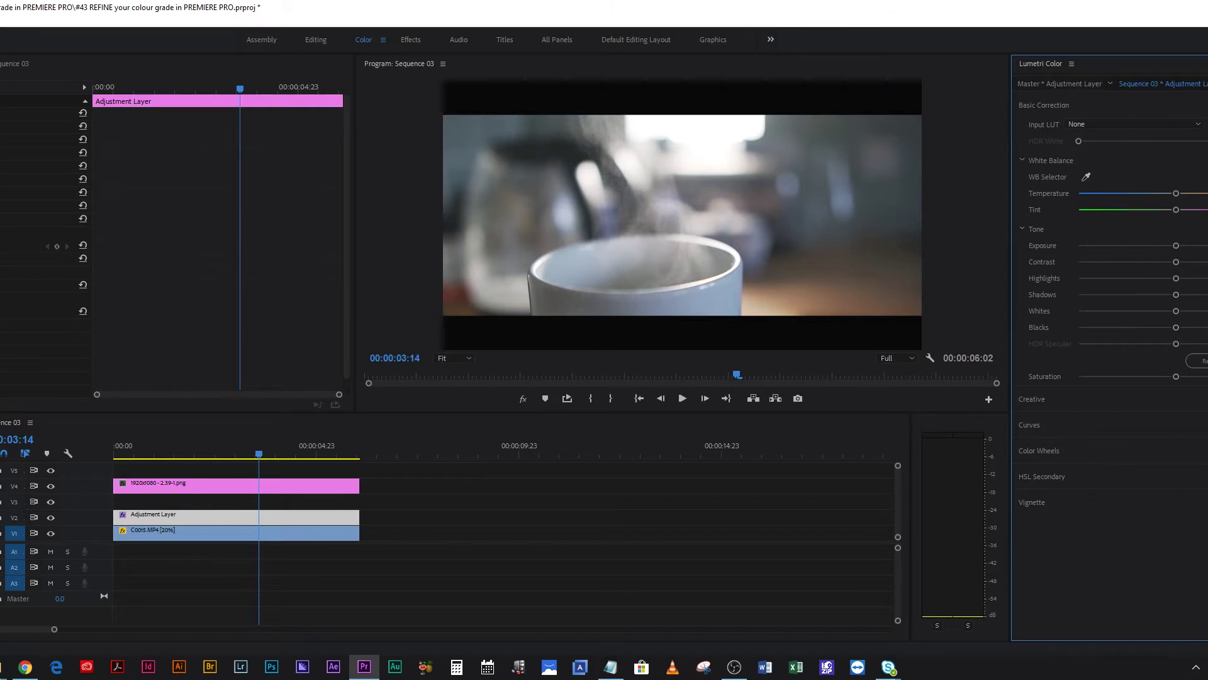
# Set the adjustment layer's basic tone to Contrast 34.4, Highlights 18.7, Shadows -27.9, Whites 12.8 and Blacks -12.1
pyautogui.moveTo(1176, 262); pyautogui.dragTo(1192, 262)
pyautogui.moveTo(1089, 262); pyautogui.dragTo(1117, 255)
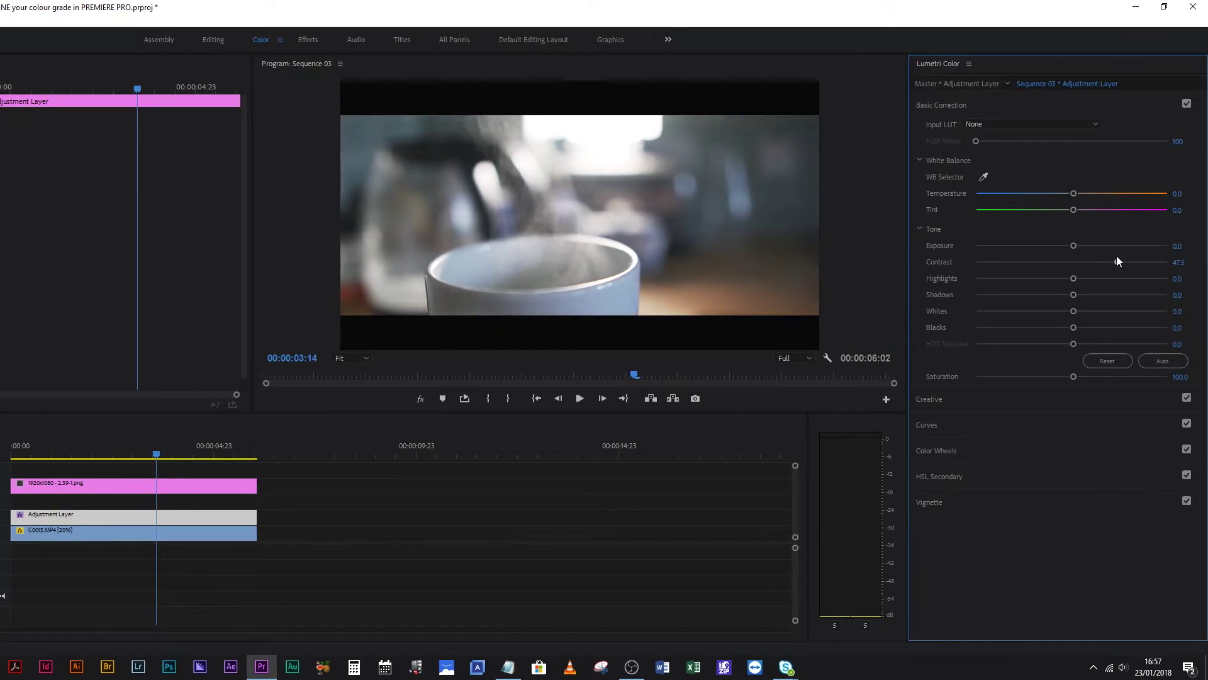
pyautogui.click(1088, 276)
pyautogui.click(1075, 295)
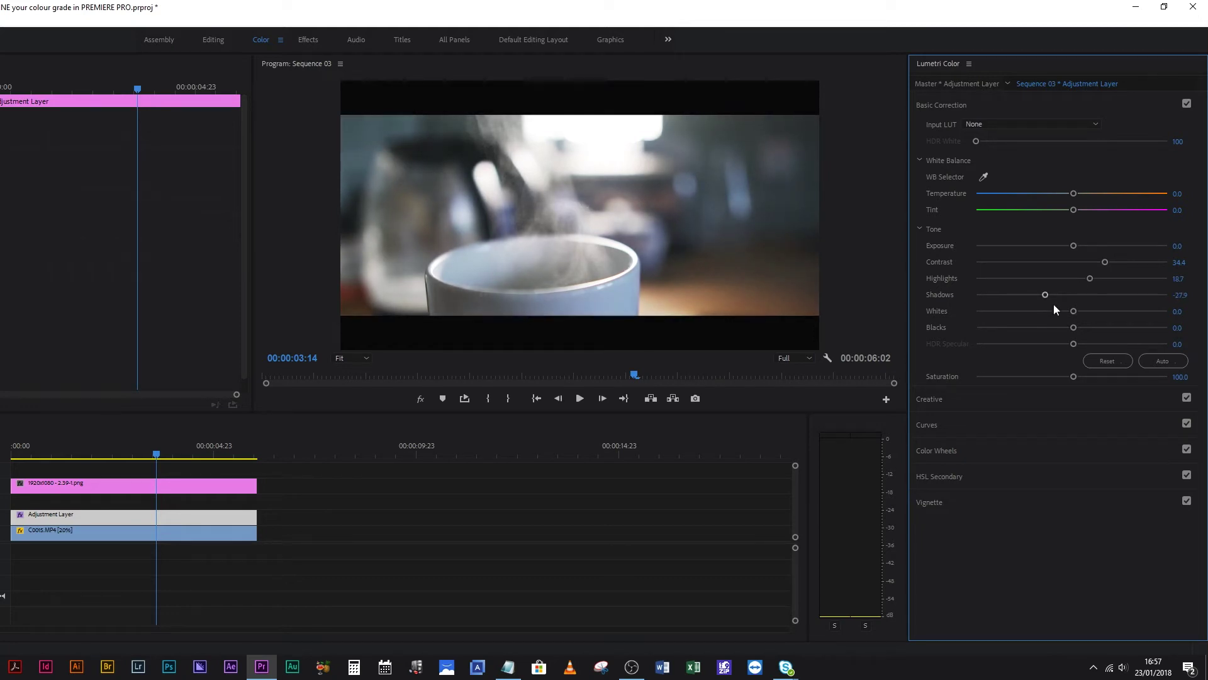
pyautogui.click(1083, 311)
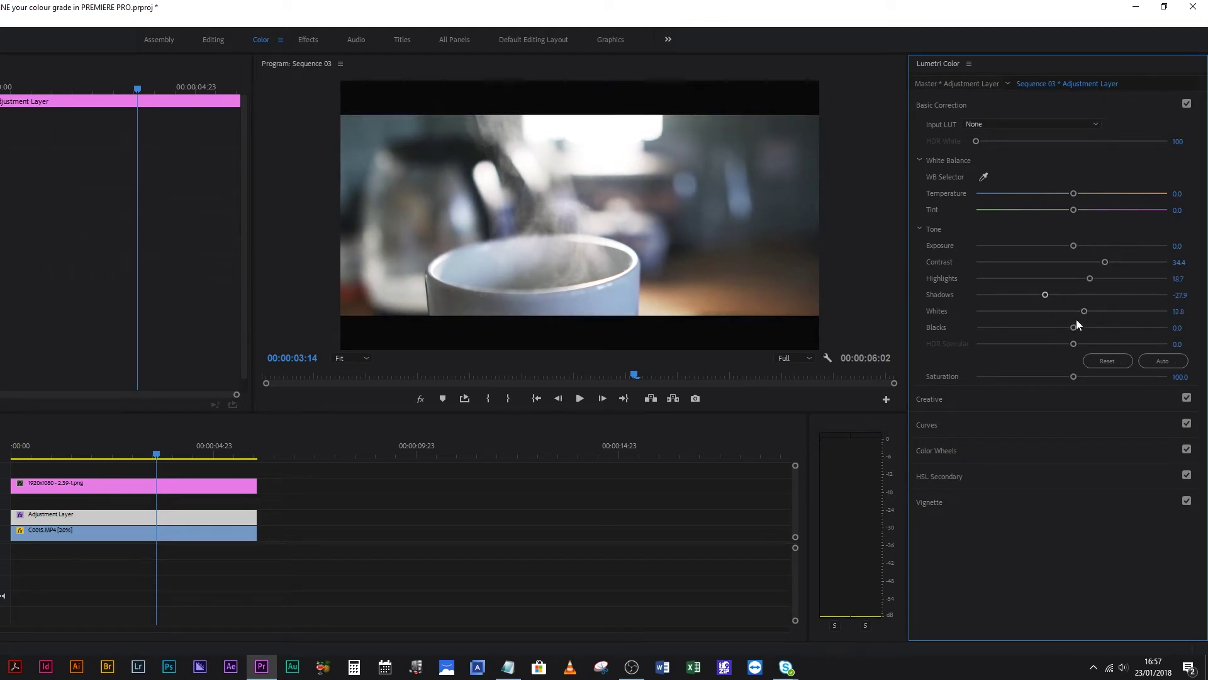
pyautogui.moveTo(1074, 326); pyautogui.dragTo(1061, 328)
# Fade the blacks on the master RGB curve by anchoring a point at the lower quarter and raising the black end point
pyautogui.click(1002, 426)
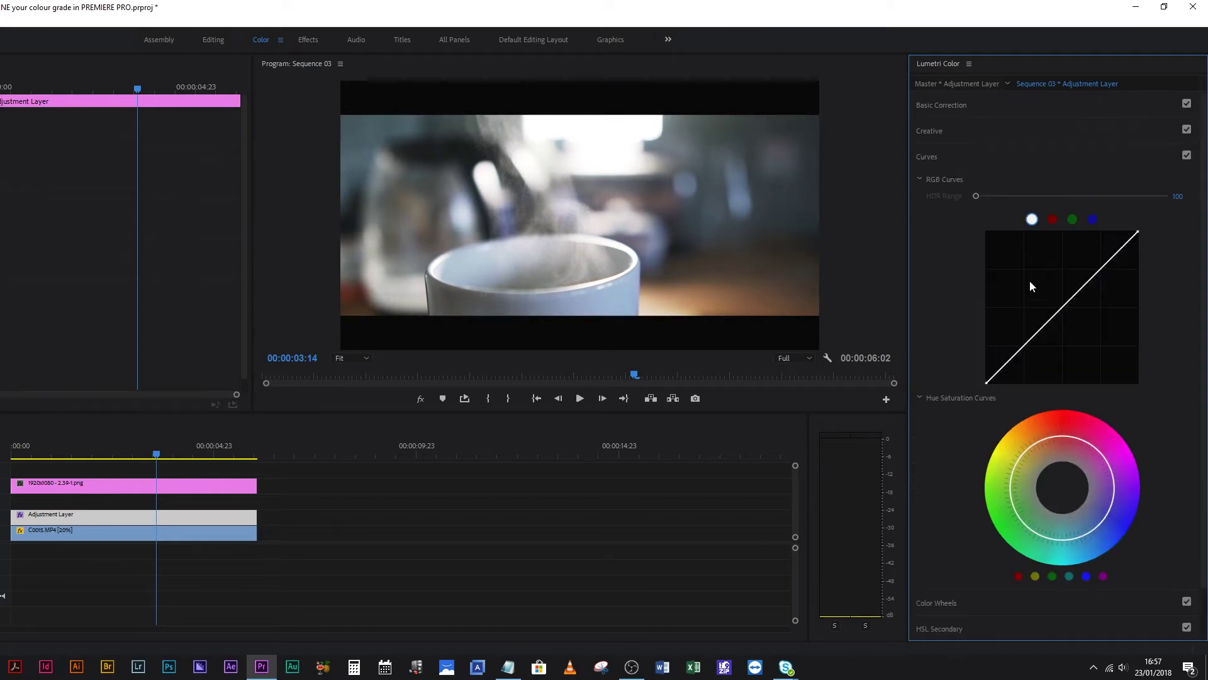
pyautogui.click(1024, 346)
pyautogui.moveTo(986, 384)
pyautogui.mouseDown()
pyautogui.moveTo(986, 373)
pyautogui.moveTo(975, 387)
pyautogui.moveTo(974, 368)
pyautogui.mouseUp()
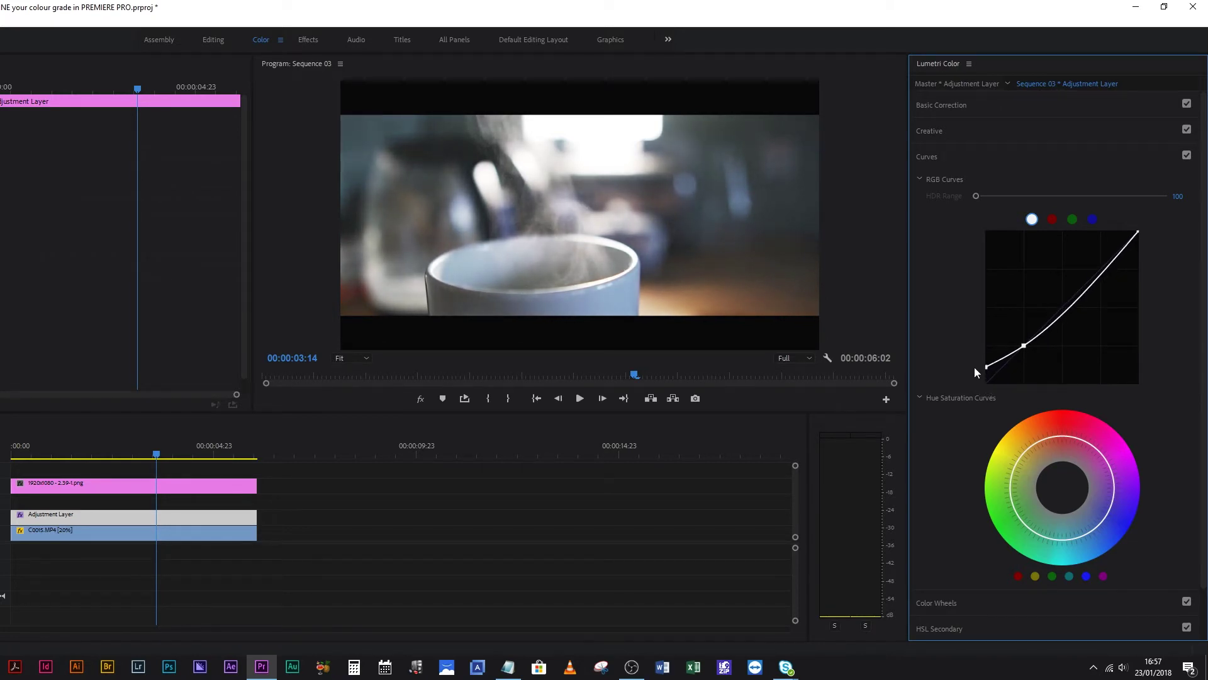
# Strengthen the basic correction by setting Contrast to 43.0 and Shadows to -60.7
pyautogui.click(1002, 111)
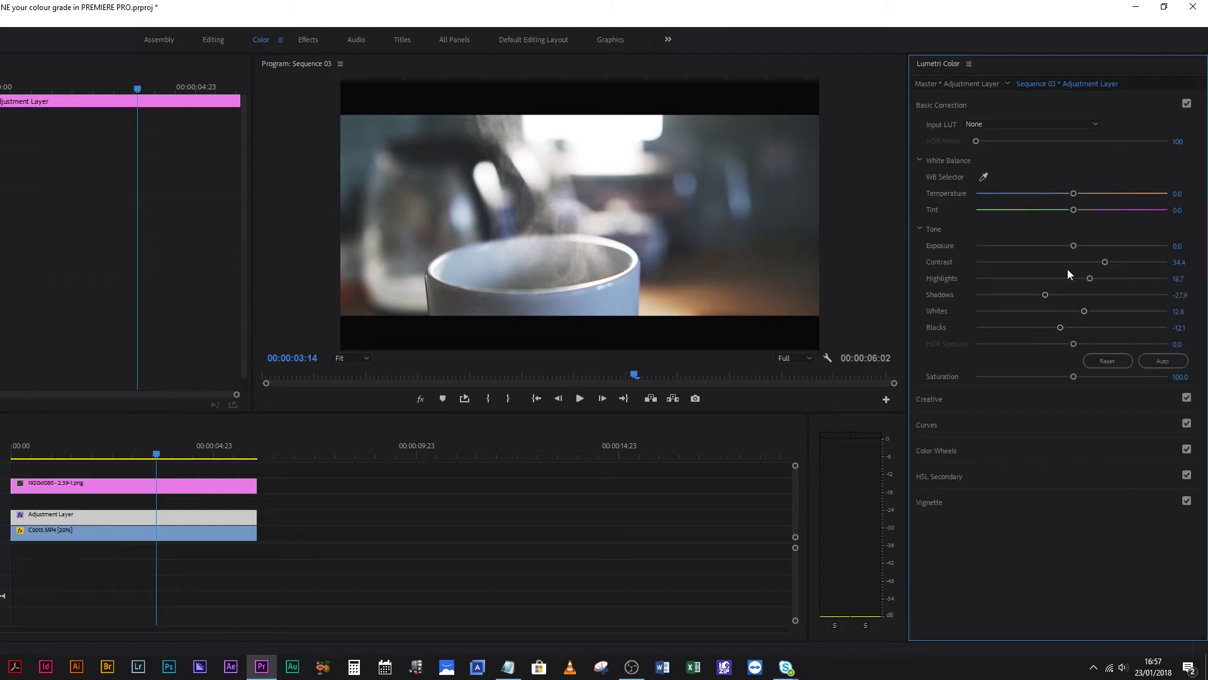
pyautogui.moveTo(1105, 263); pyautogui.dragTo(1110, 262)
pyautogui.moveTo(1044, 294); pyautogui.dragTo(1016, 295)
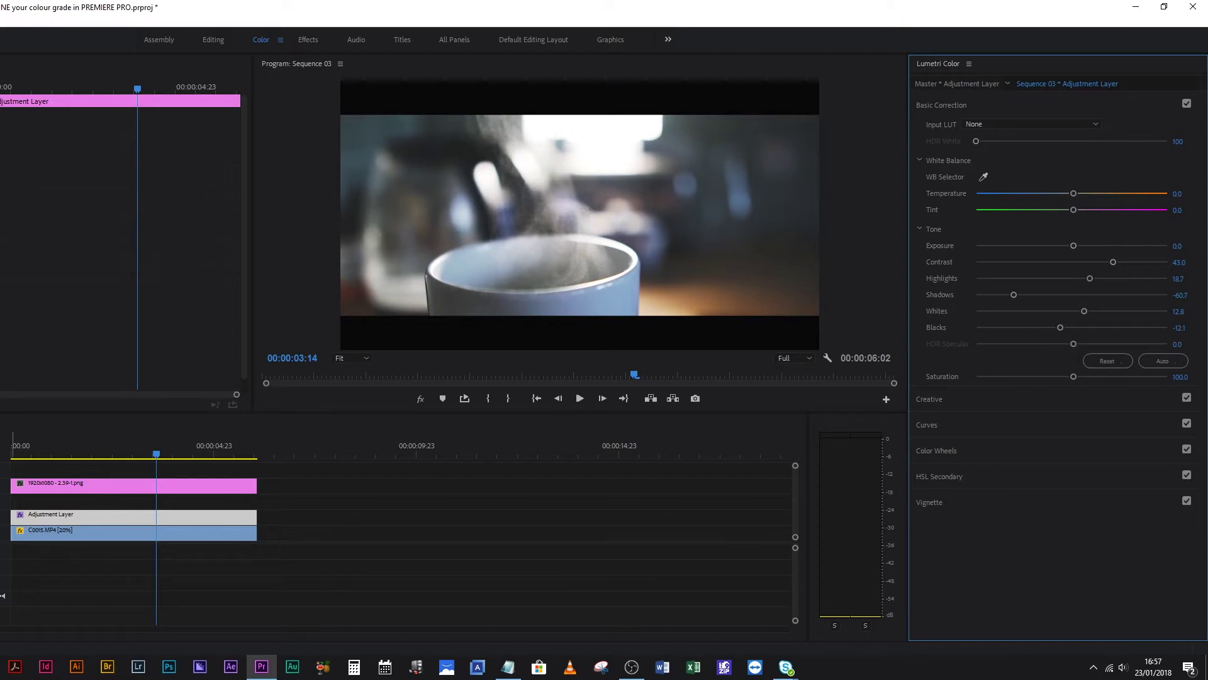
pyautogui.click(2, 532)
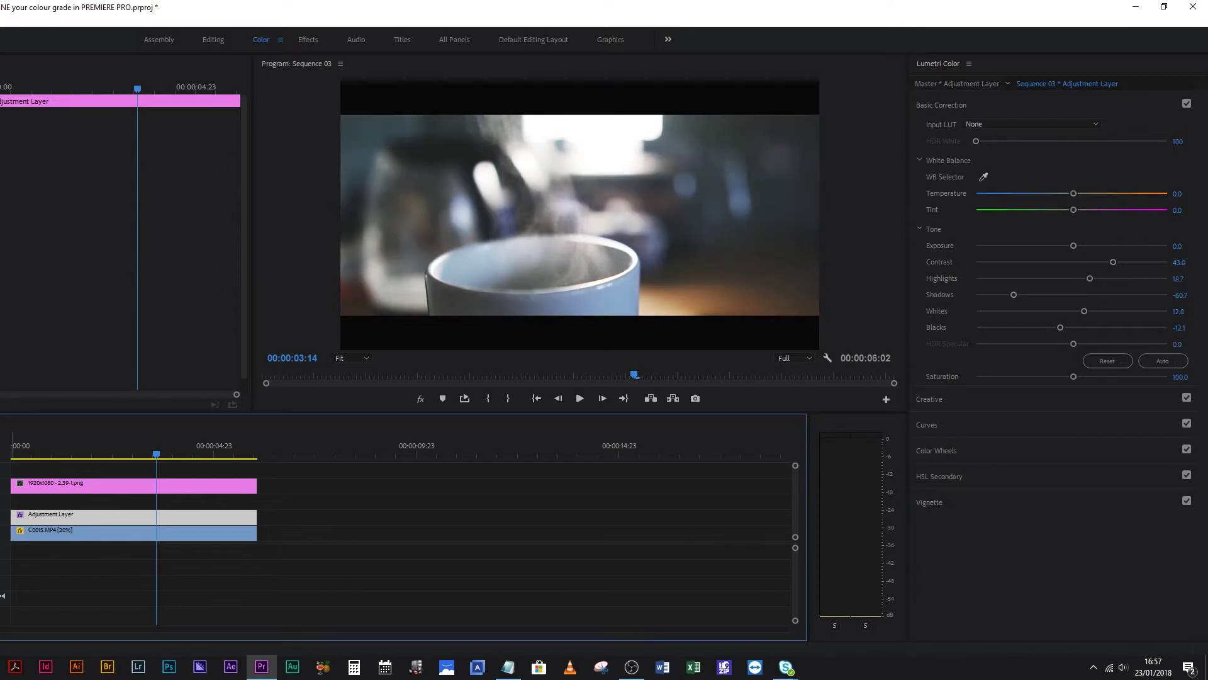
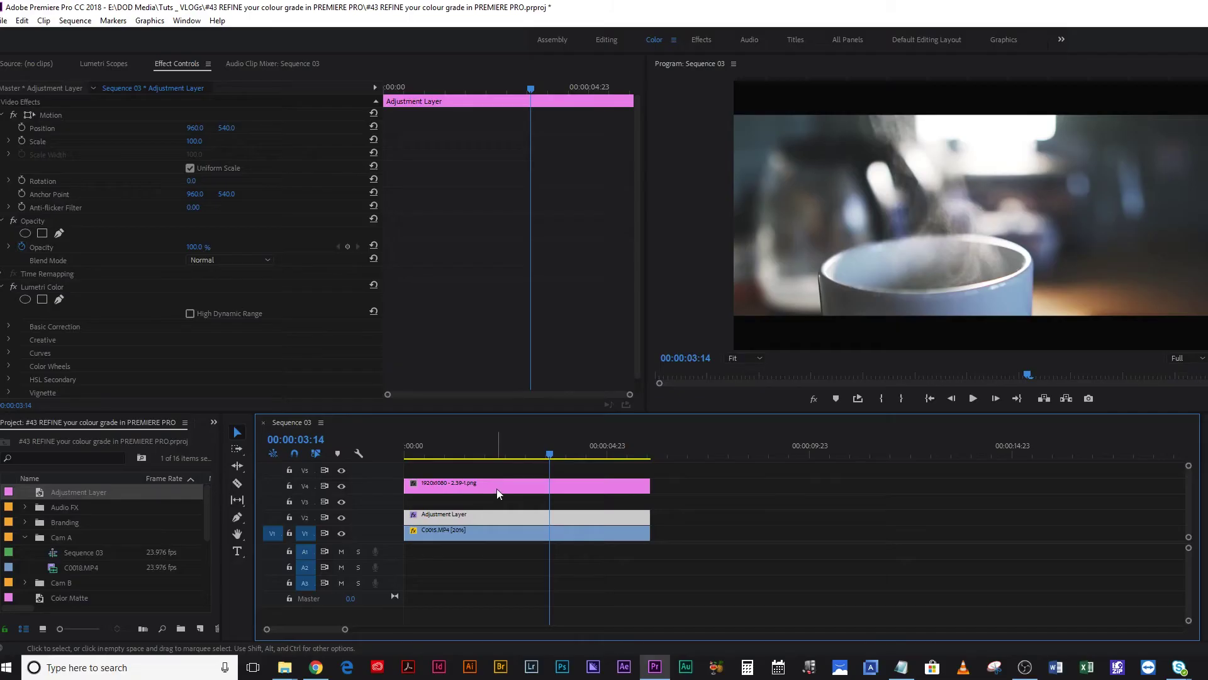
# Duplicate the adjustment layer from V2 onto V3 and reset the copy's Lumetri Color effect
pyautogui.moveTo(505, 516); pyautogui.dragTo(505, 506)
pyautogui.click(506, 503)
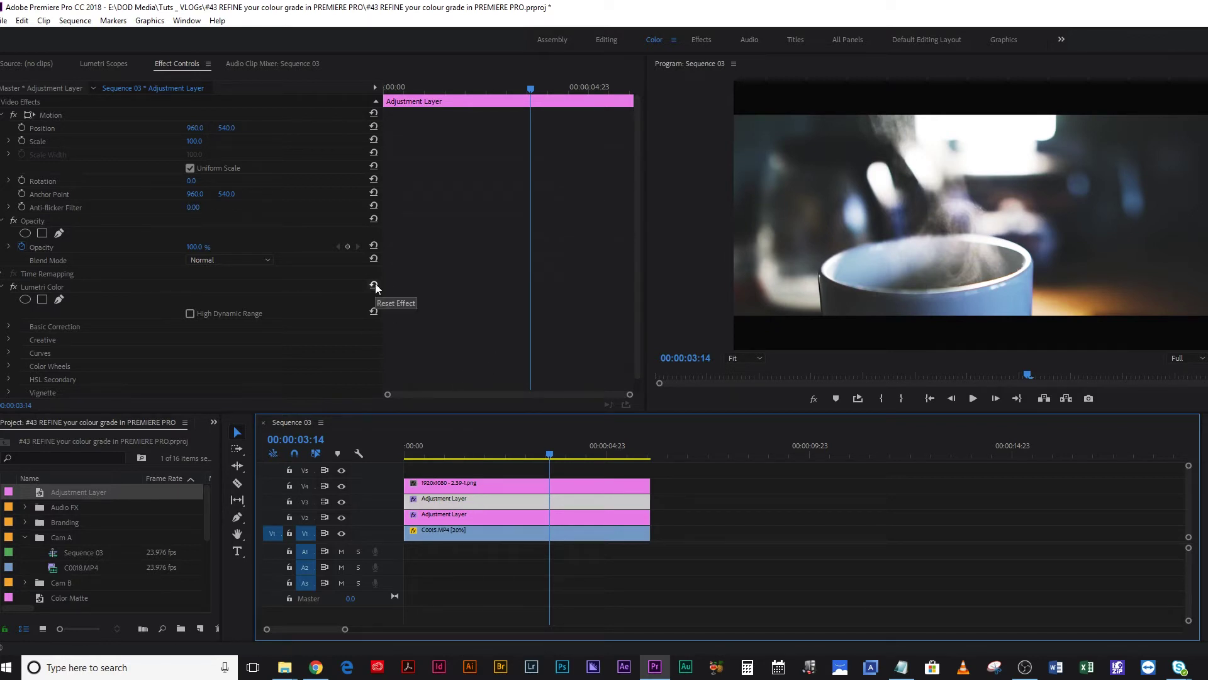
pyautogui.click(44, 288)
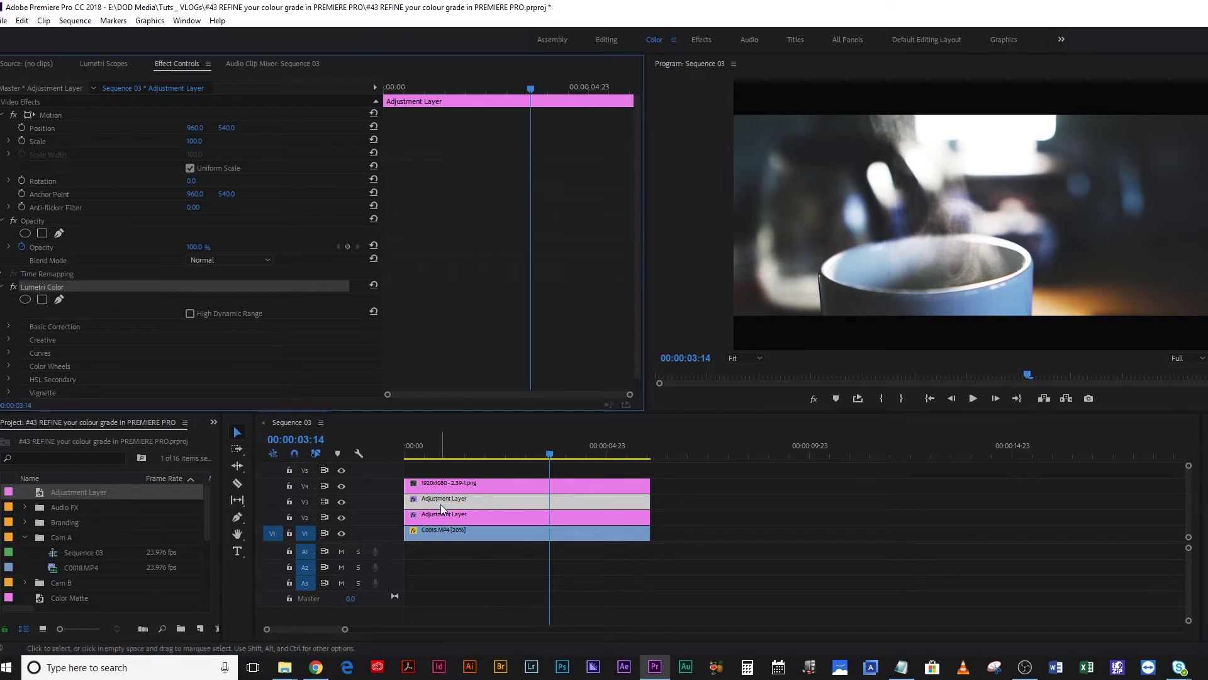
pyautogui.click(373, 286)
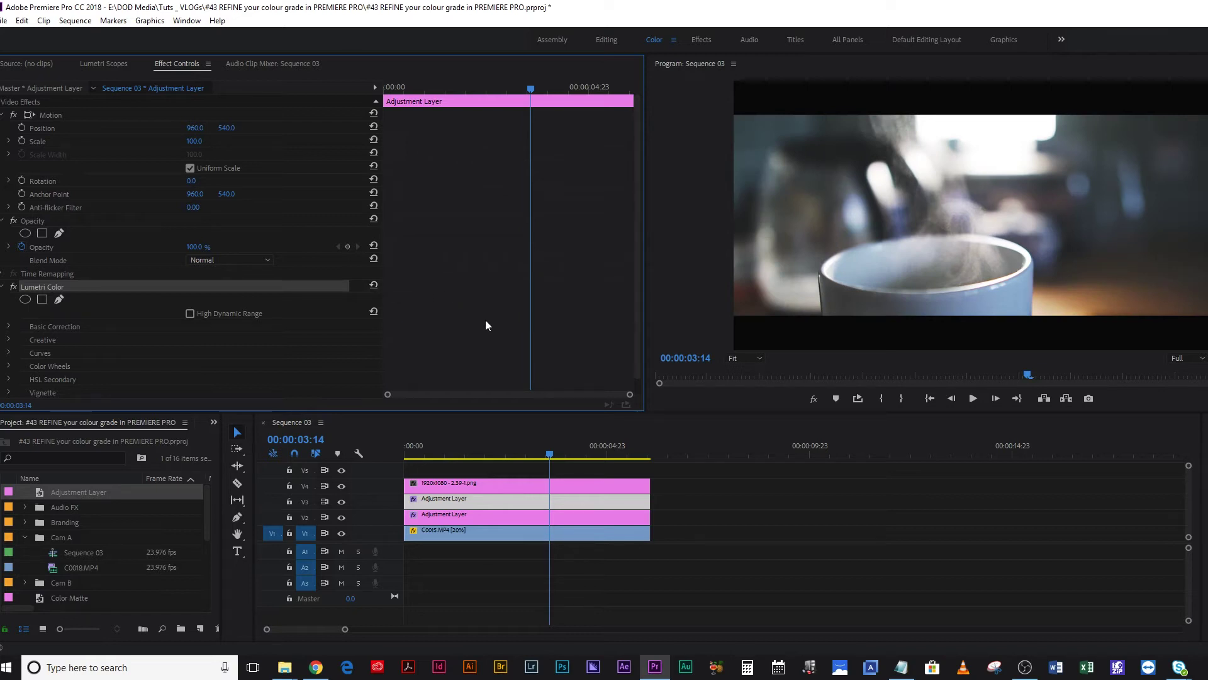
# Set Exposure to 0.3 in the basic correction of the V3 adjustment layer's Lumetri Color effect
pyautogui.scroll(-1, 475, 321)
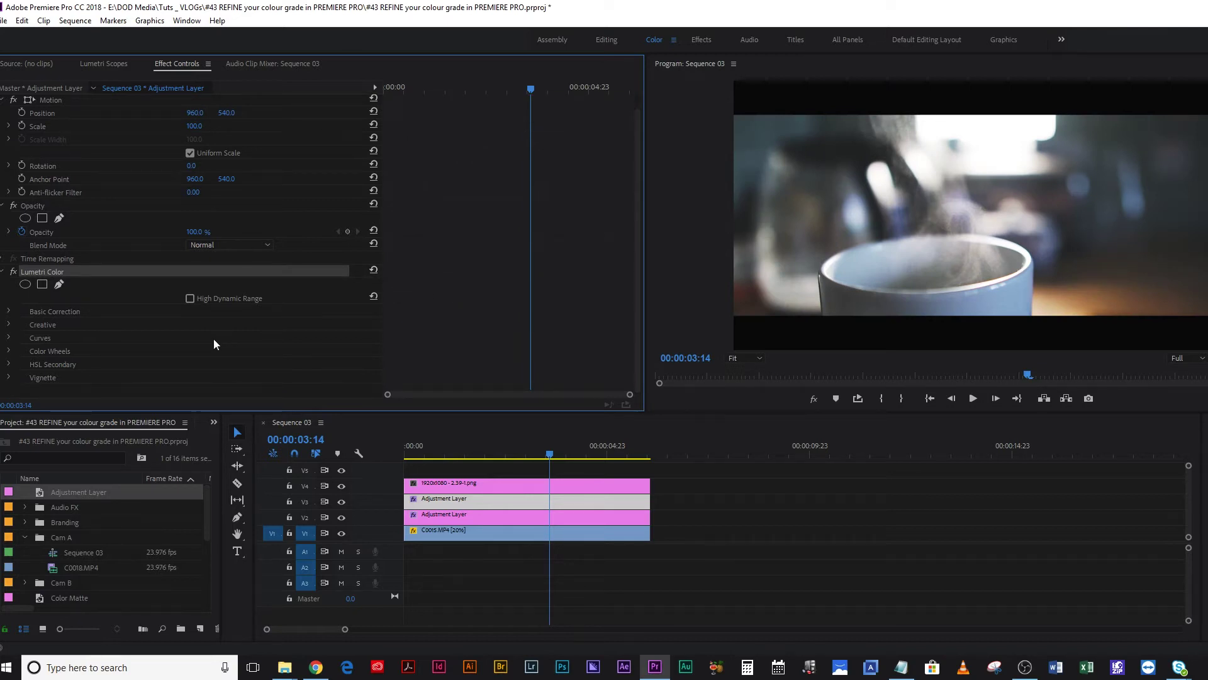
pyautogui.click(8, 312)
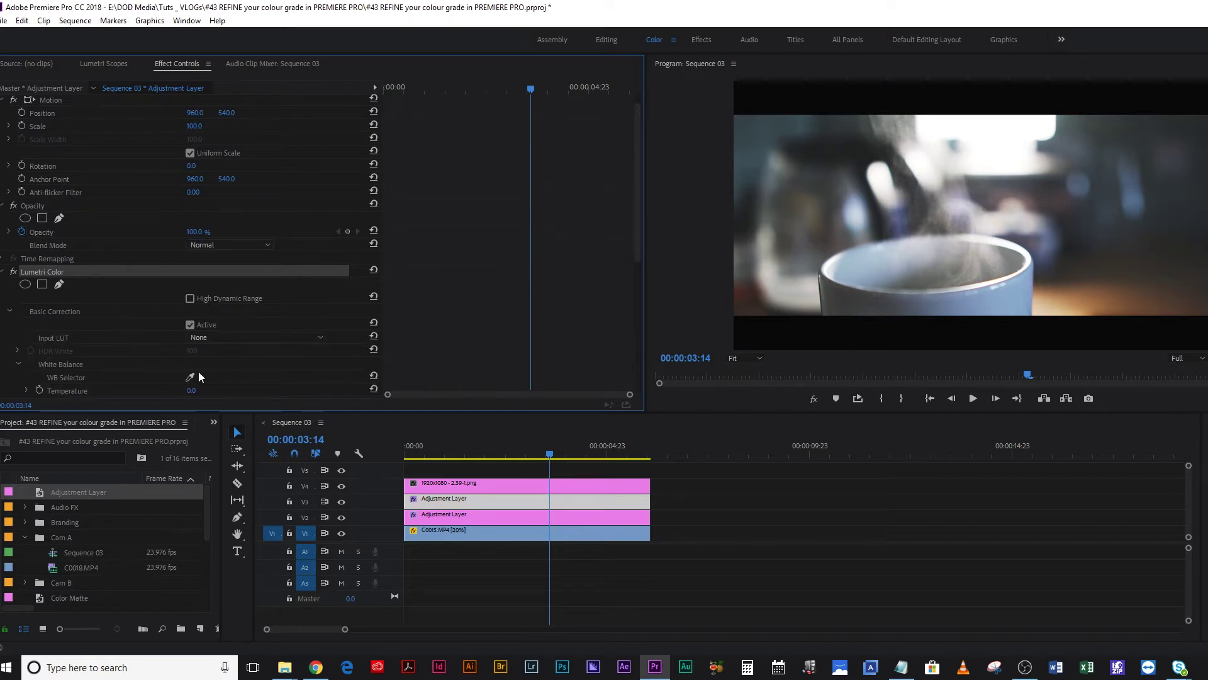
pyautogui.scroll(-6, 517, 293)
pyautogui.click(192, 243)
pyautogui.write('0.3')
pyautogui.press('Return')
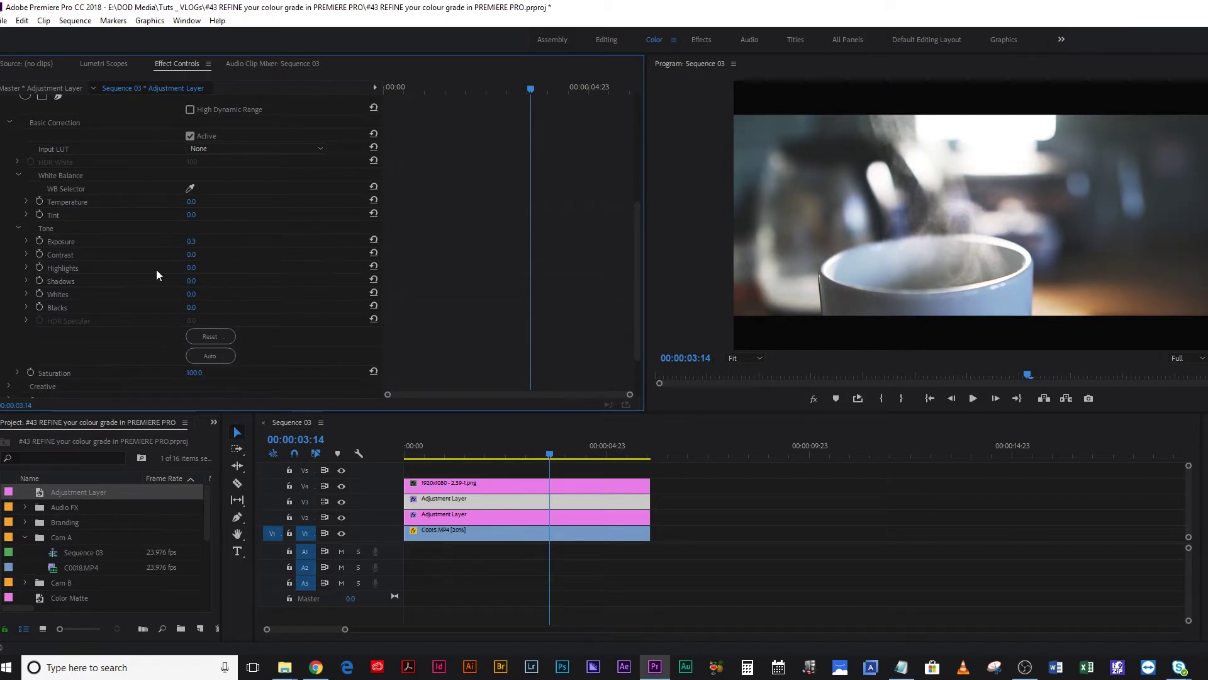
# Set Highlights to 30 and Shadows to -50 for the V3 adjustment layer
pyautogui.click(191, 267)
pyautogui.write('30')
pyautogui.press('Return')
pyautogui.click(192, 281)
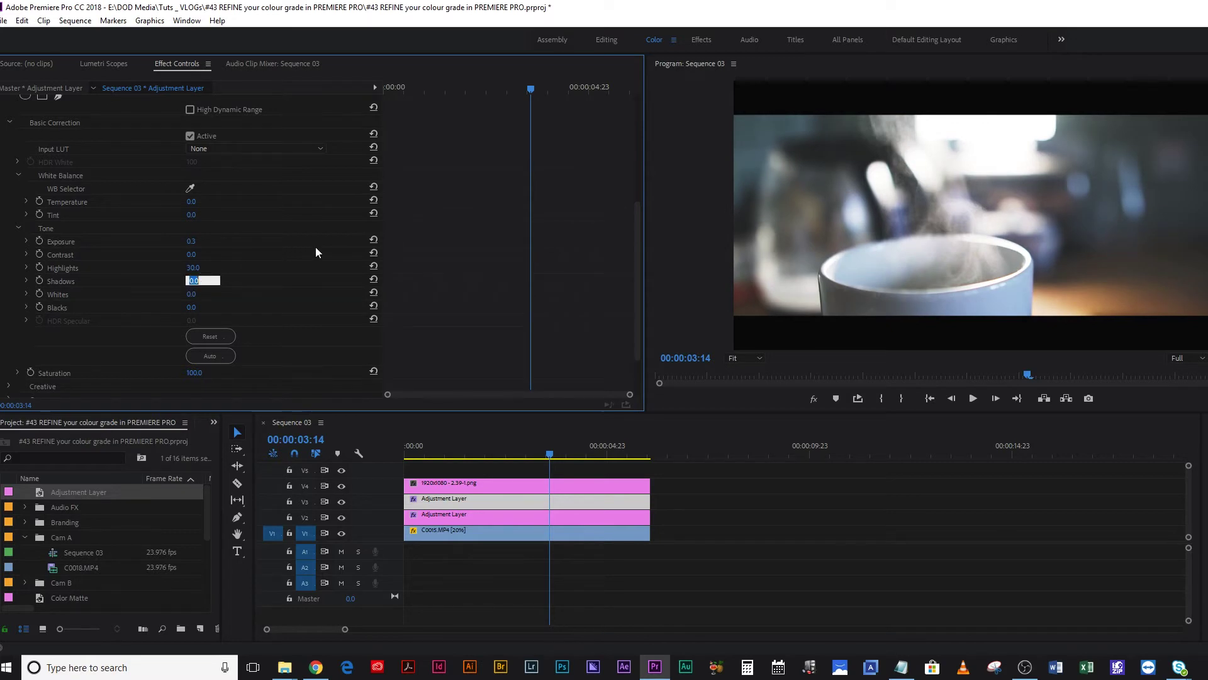
pyautogui.write('-50')
pyautogui.press('Return')
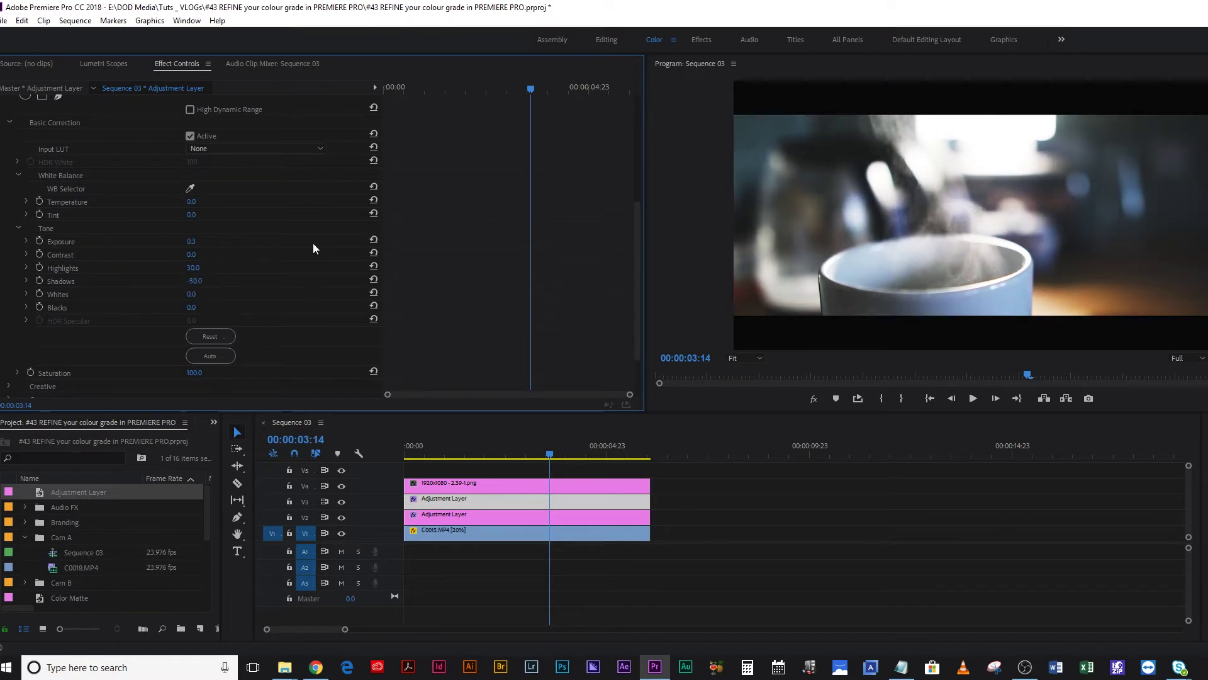
# Set Whites to 15 and Blacks to -15 for the V3 adjustment layer
pyautogui.click(191, 295)
pyautogui.write('15')
pyautogui.press('Return')
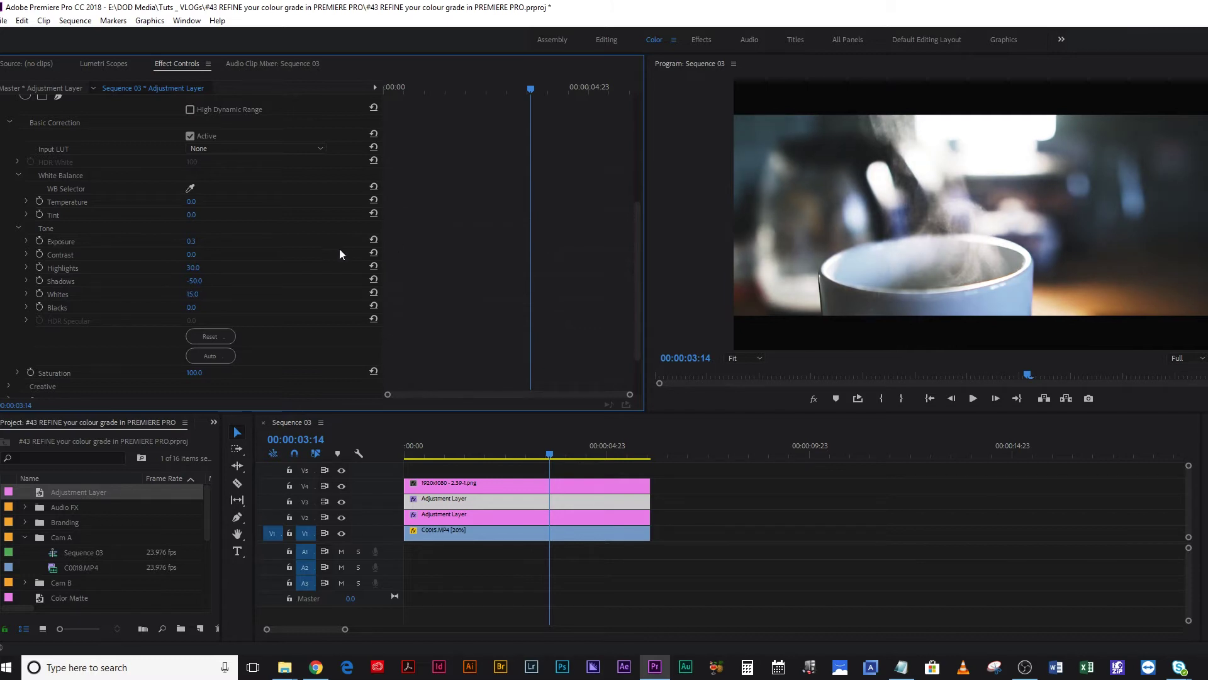
pyautogui.click(192, 308)
pyautogui.write('-15')
pyautogui.press('Return')
# Set Sharpen to 40 in the Creative adjustments of the V3 adjustment layer's Lumetri Color effect
pyautogui.scroll(-2, 277, 348)
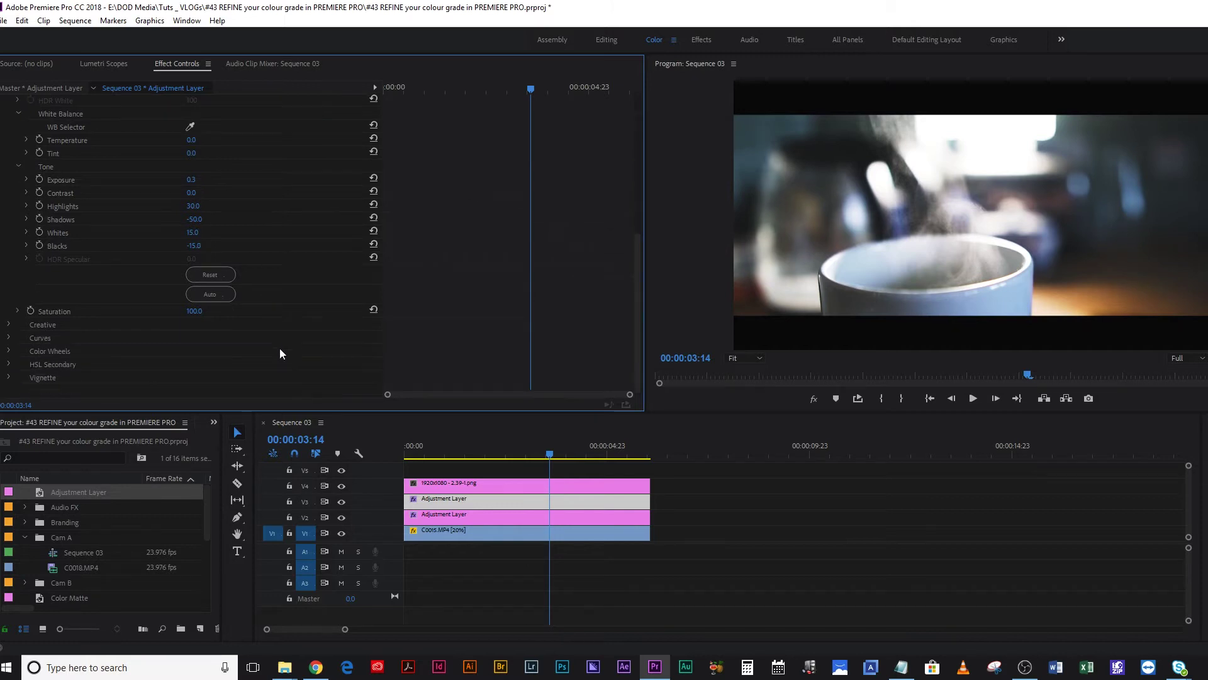
pyautogui.click(8, 324)
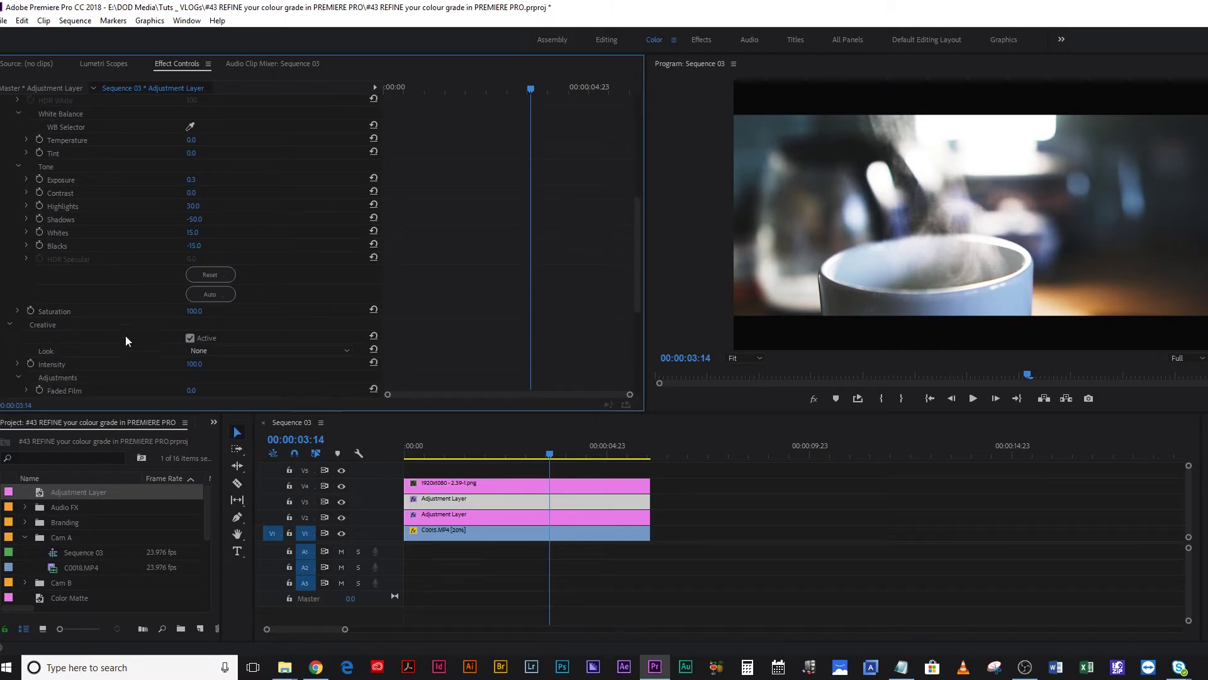
pyautogui.scroll(-2, 189, 321)
pyautogui.scroll(-1, 208, 317)
pyautogui.click(195, 315)
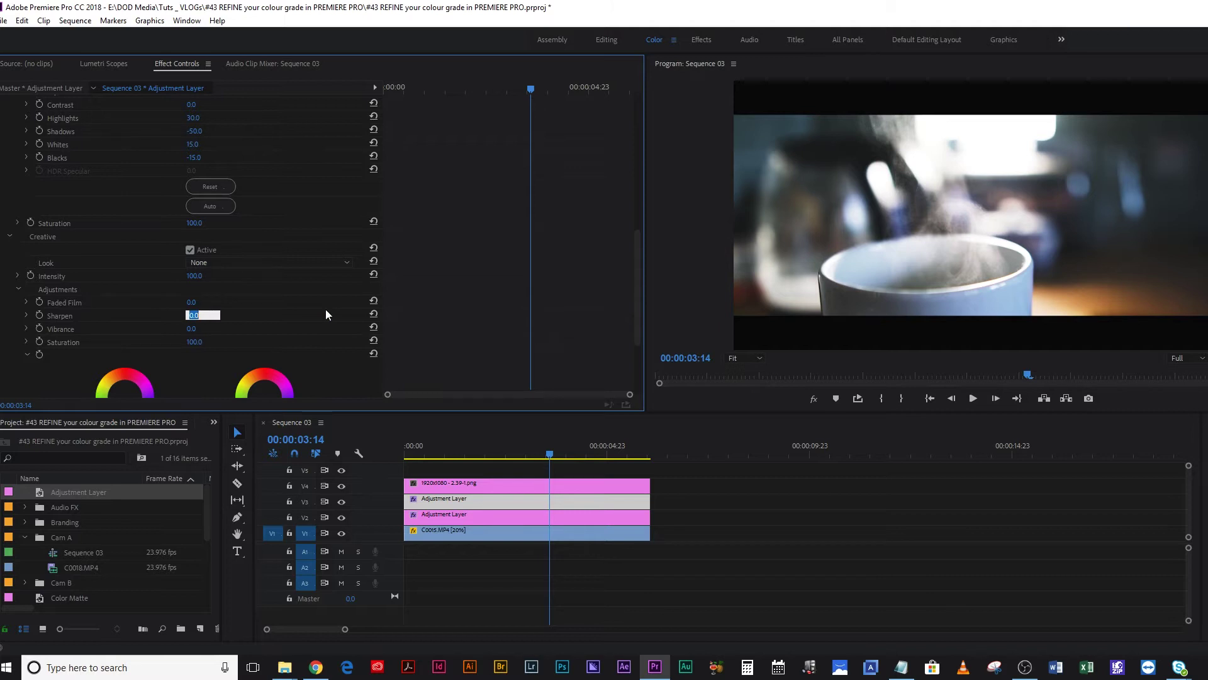
pyautogui.write('40')
pyautogui.press('Return')
# Draw a closed freeform mask around the steam and cup opening on the V3 adjustment layer's Lumetri Color effect, and shift it slightly up and left
pyautogui.scroll(5, 433, 277)
pyautogui.scroll(6, 434, 281)
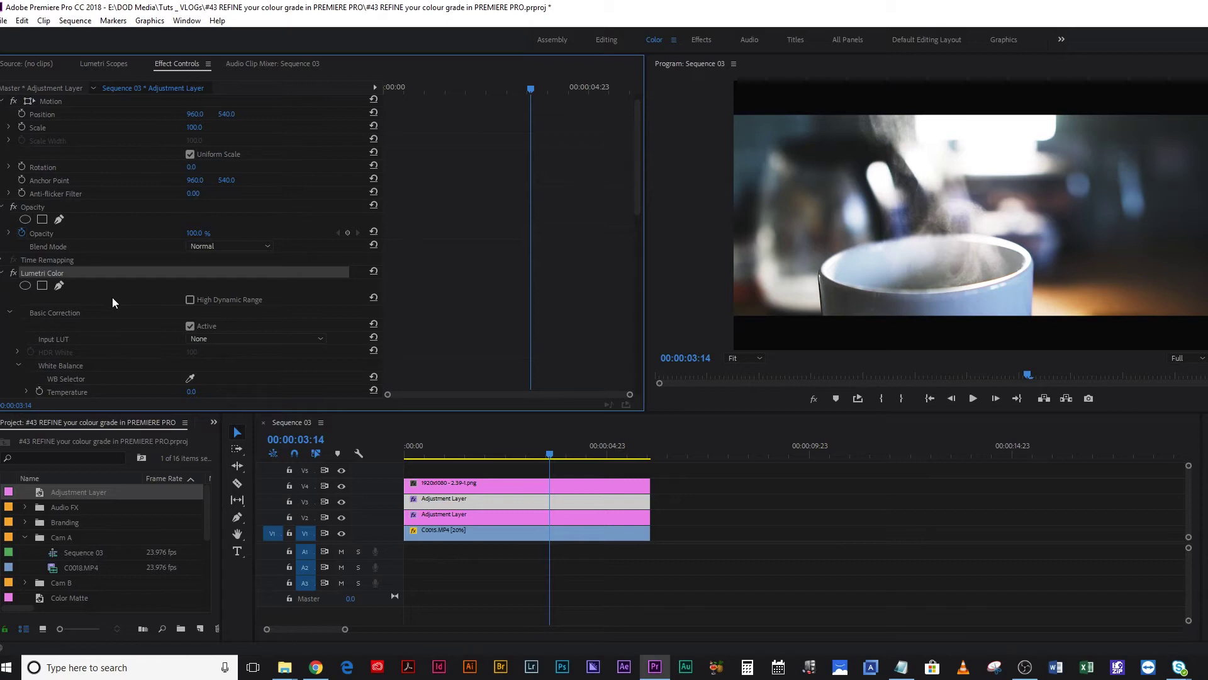
pyautogui.click(59, 286)
pyautogui.click(899, 282)
pyautogui.click(884, 250)
pyautogui.click(880, 196)
pyautogui.click(879, 162)
pyautogui.click(849, 104)
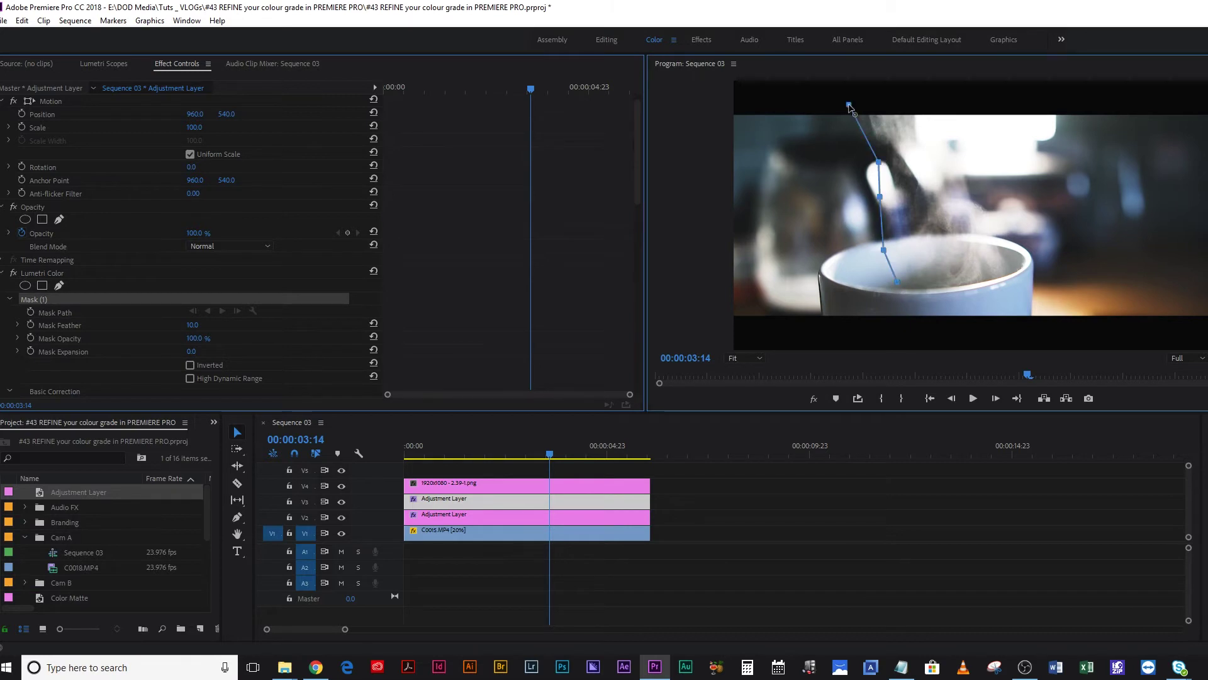
pyautogui.click(969, 90)
pyautogui.click(990, 178)
pyautogui.click(1018, 240)
pyautogui.click(1007, 286)
pyautogui.click(940, 296)
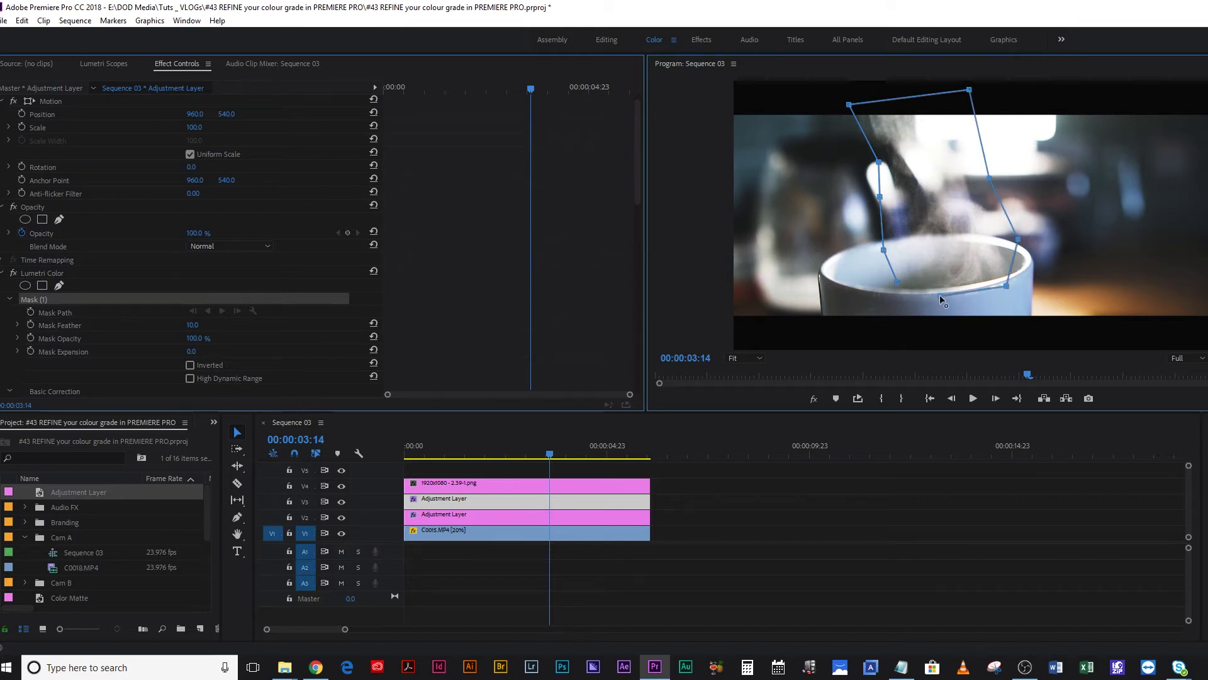
pyautogui.click(901, 286)
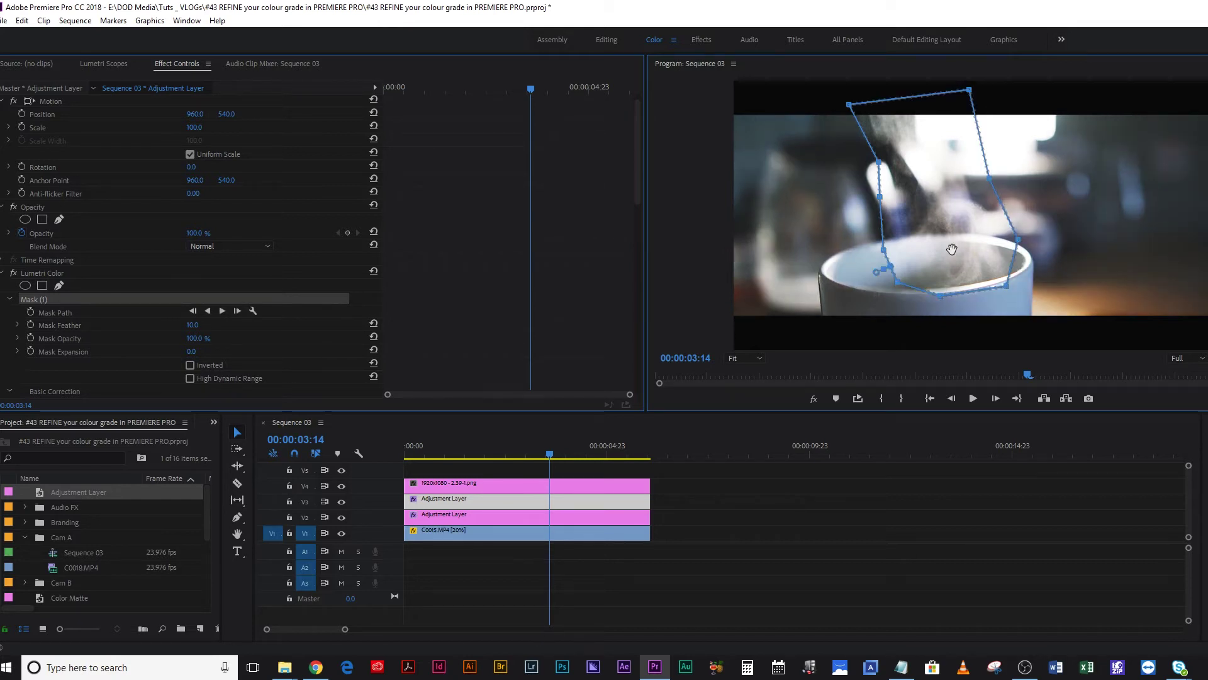
pyautogui.moveTo(965, 246); pyautogui.dragTo(958, 242)
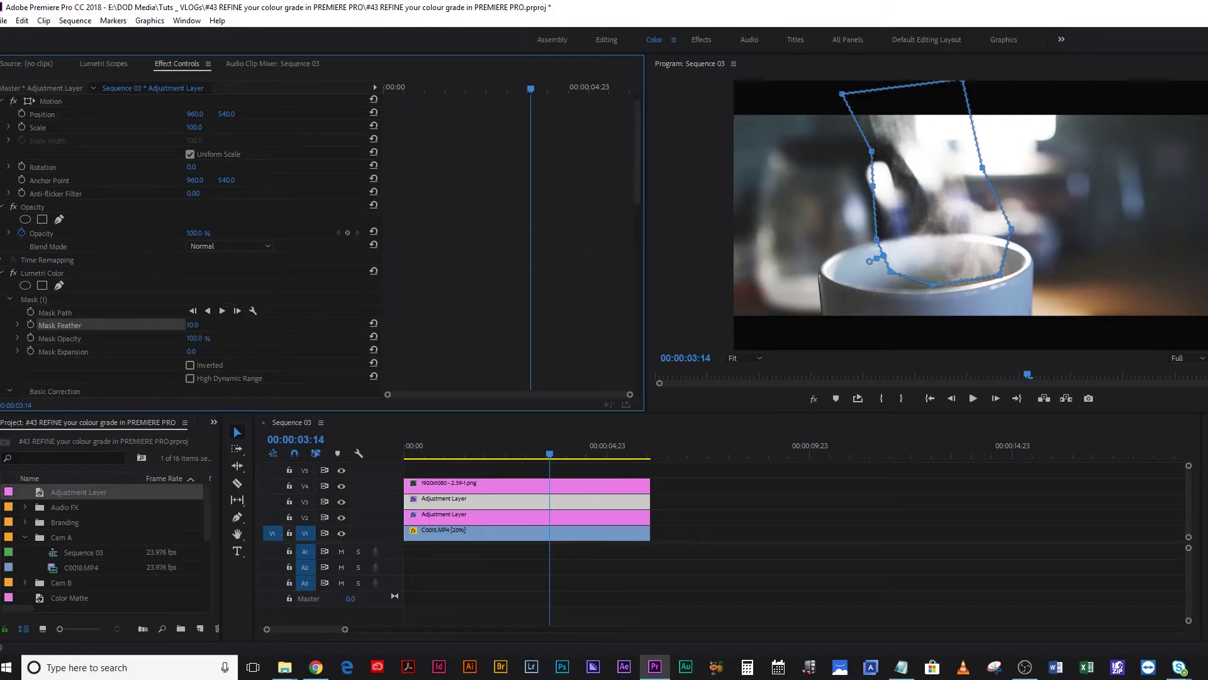
# Soften the steam mask's edges by setting its Mask Feather to 120
pyautogui.moveTo(870, 261)
pyautogui.mouseDown()
pyautogui.moveTo(850, 269)
pyautogui.moveTo(870, 261)
pyautogui.mouseUp()
pyautogui.moveTo(869, 261); pyautogui.dragTo(852, 269)
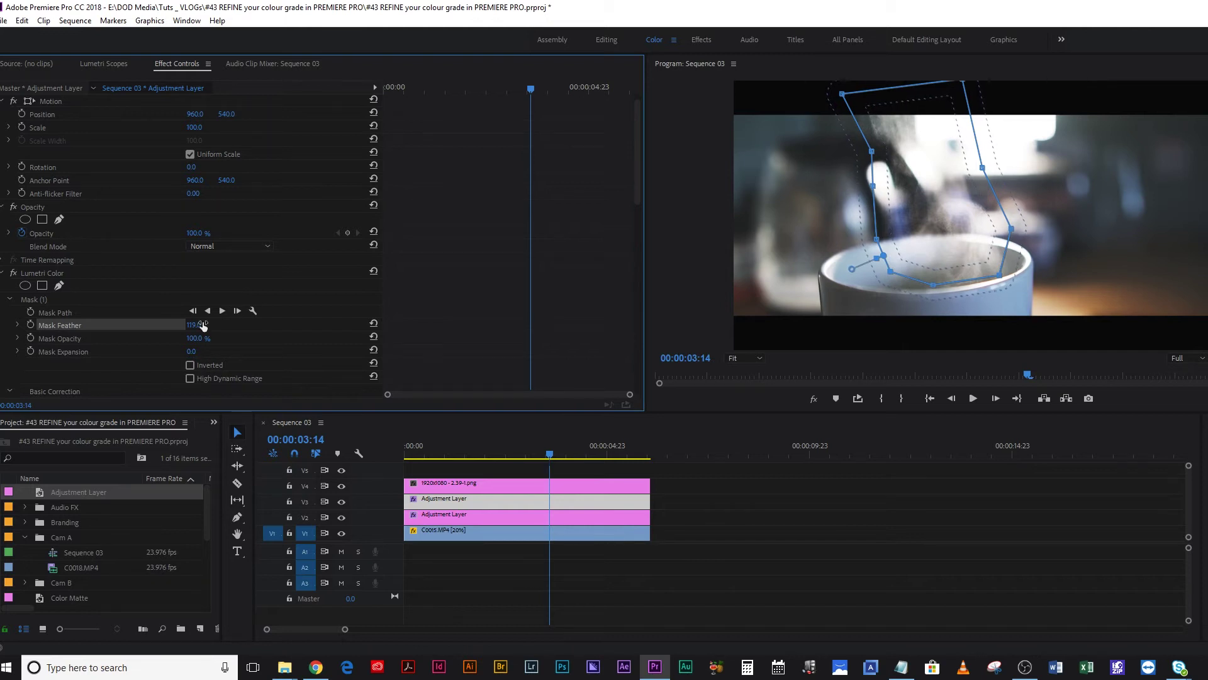
pyautogui.click(202, 324)
pyautogui.write('120')
pyautogui.press('Return')
pyautogui.scroll(-6, 500, 262)
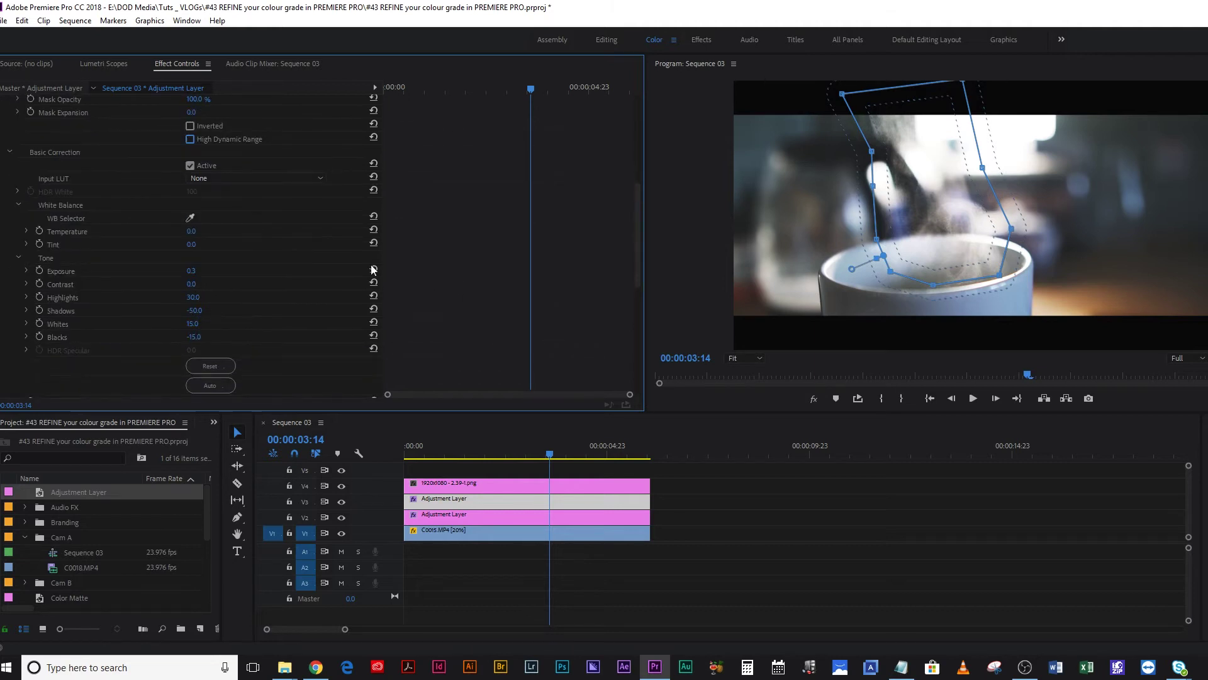
pyautogui.click(190, 268)
pyautogui.moveTo(190, 338); pyautogui.dragTo(191, 312)
pyautogui.click(103, 63)
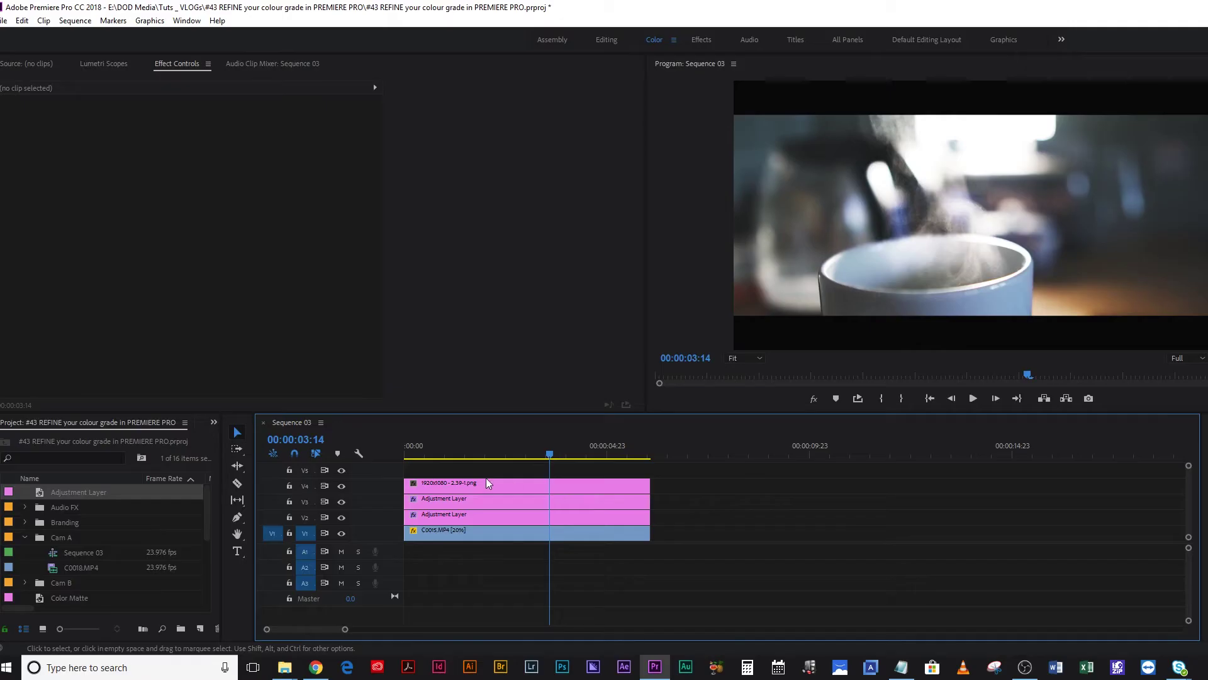
# Toggle the visibility of track V3 repeatedly to compare the image with and without the masked steam adjustment
pyautogui.click(342, 502)
pyautogui.click(342, 500)
pyautogui.click(342, 499)
pyautogui.click(343, 498)
pyautogui.click(342, 498)
# Return the playhead to the start of the sequence at 00:00:00:00
pyautogui.click(467, 445)
pyautogui.moveTo(467, 448); pyautogui.dragTo(380, 461)
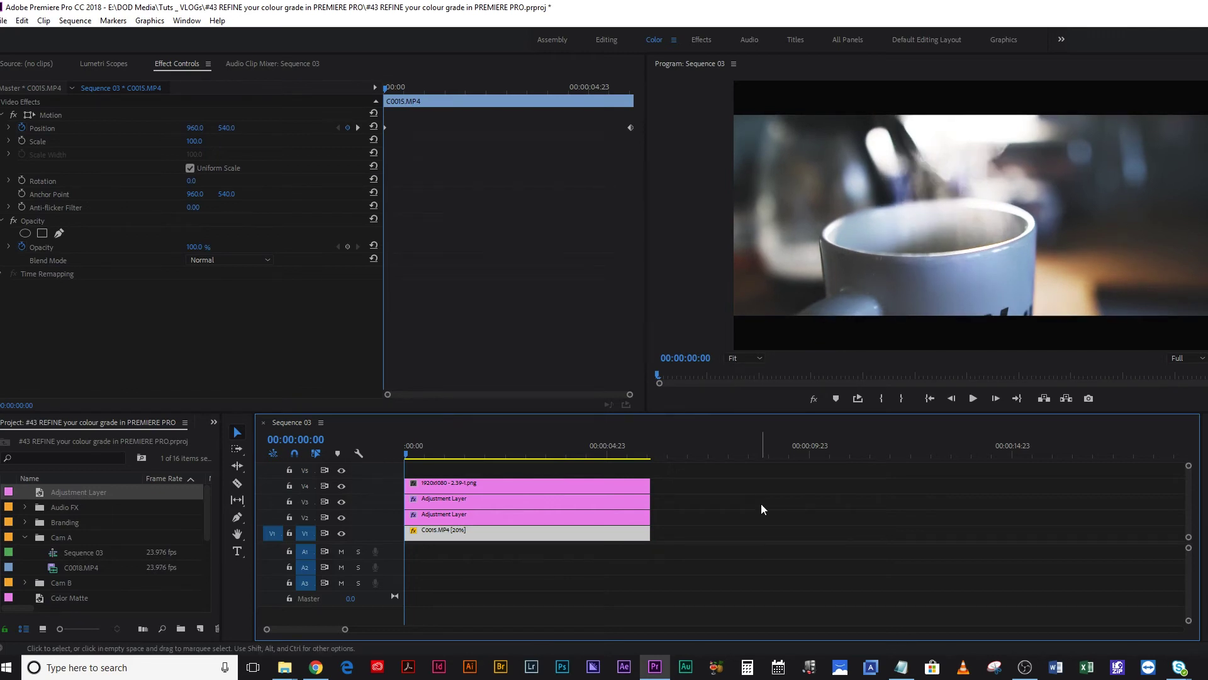